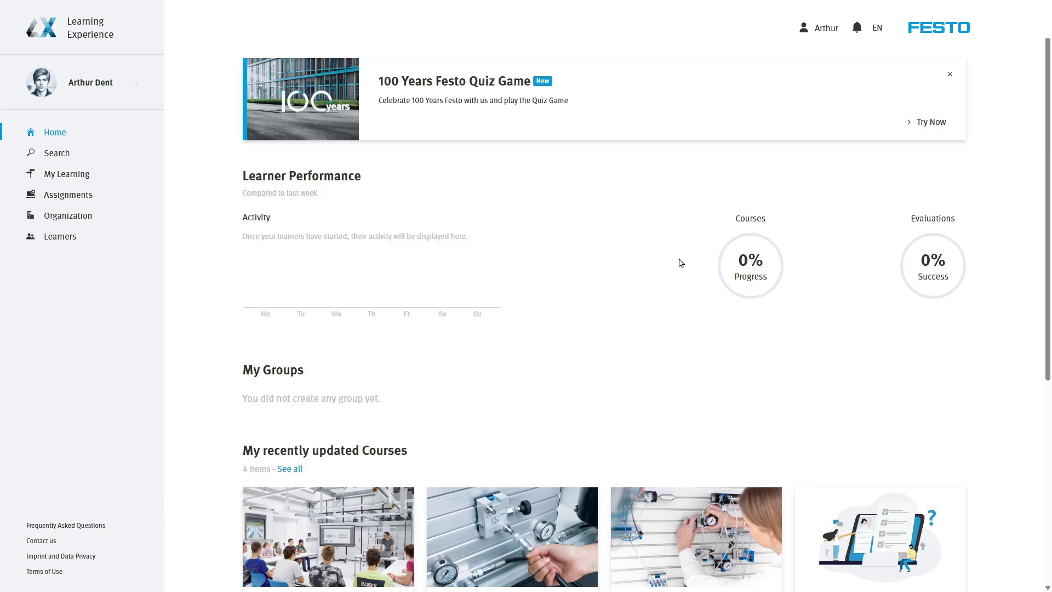
Open the Basics of Pneumatics course and start it in the course player
{"action": "scroll", "coordinate": [680, 264], "scroll_direction": "down", "scroll_amount": 5}
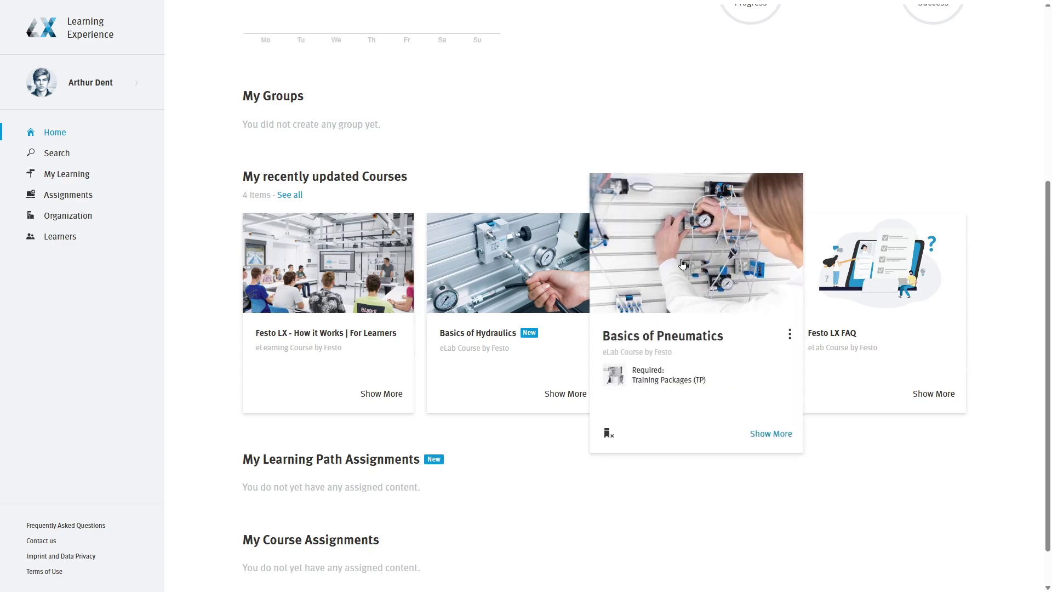
{"action": "left_click", "coordinate": [682, 265]}
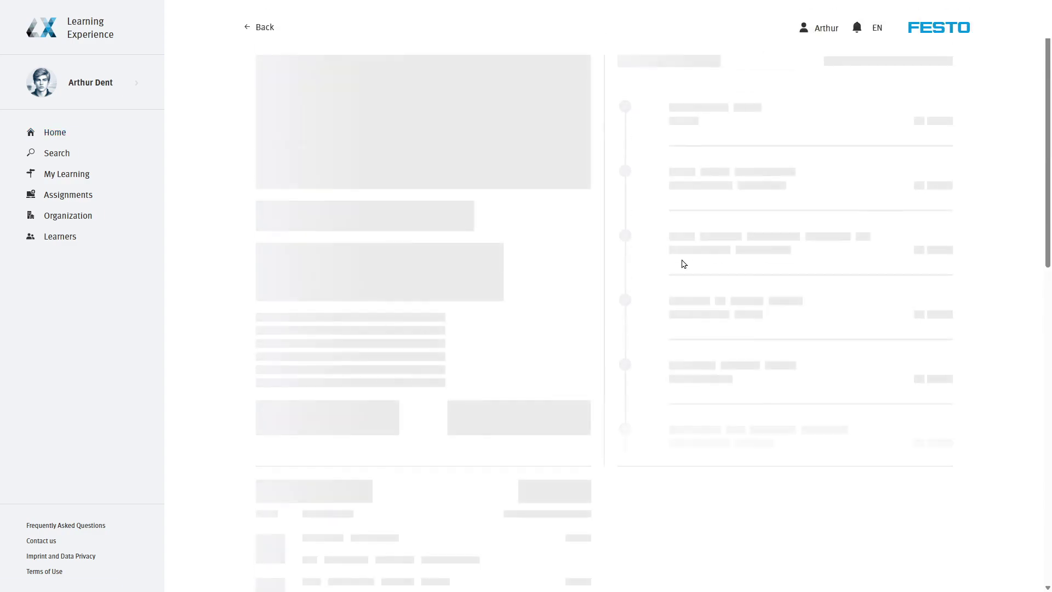
{"action": "scroll", "coordinate": [684, 264], "scroll_direction": "down", "scroll_amount": 5}
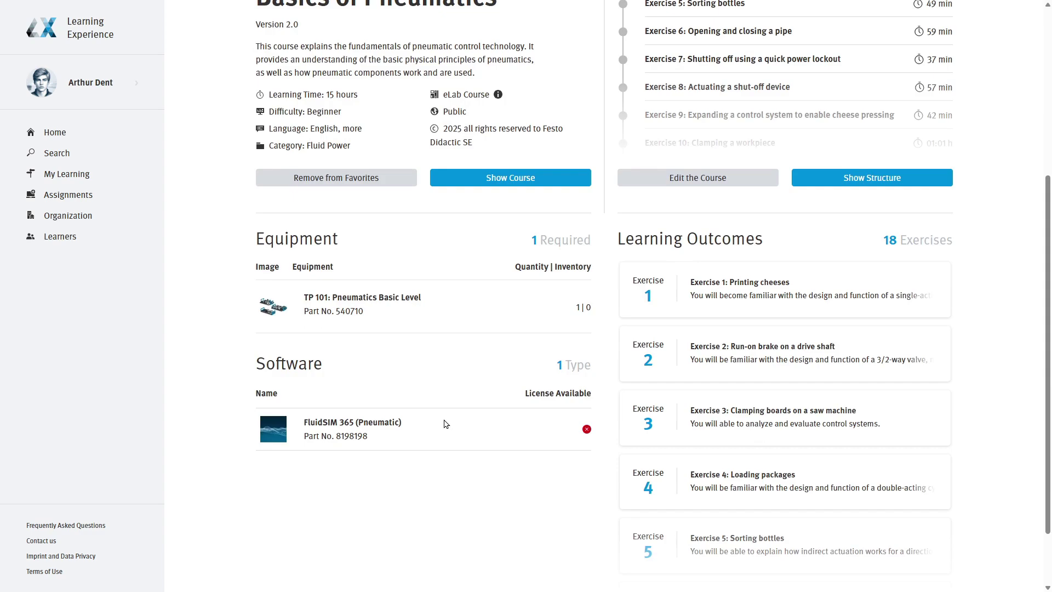
{"action": "left_click", "coordinate": [551, 179]}
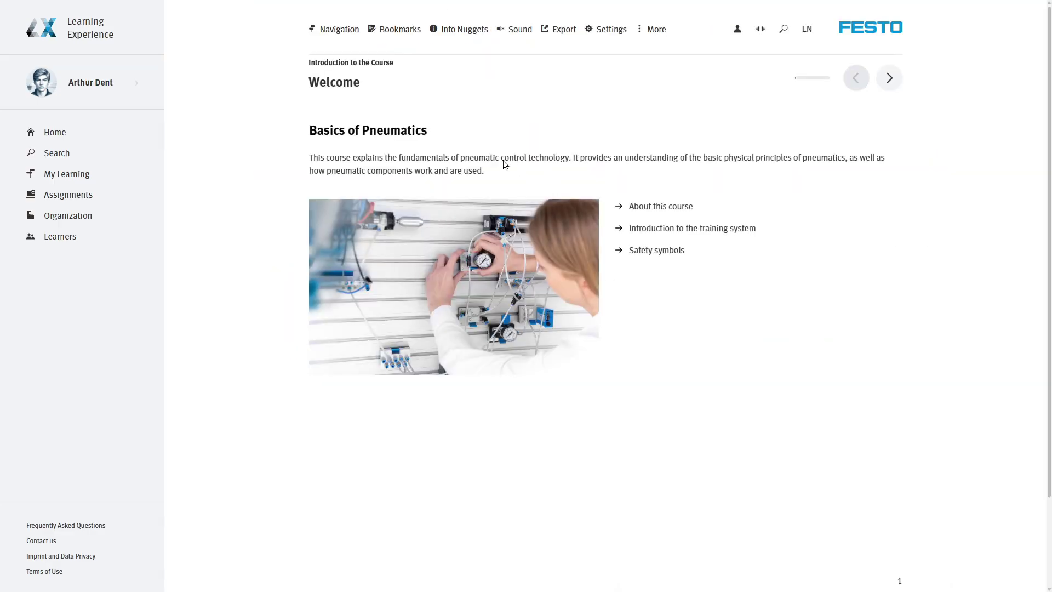
Jump to the Drawing Up the Circuit Diagram page from the course Navigation list
{"action": "left_click", "coordinate": [341, 32]}
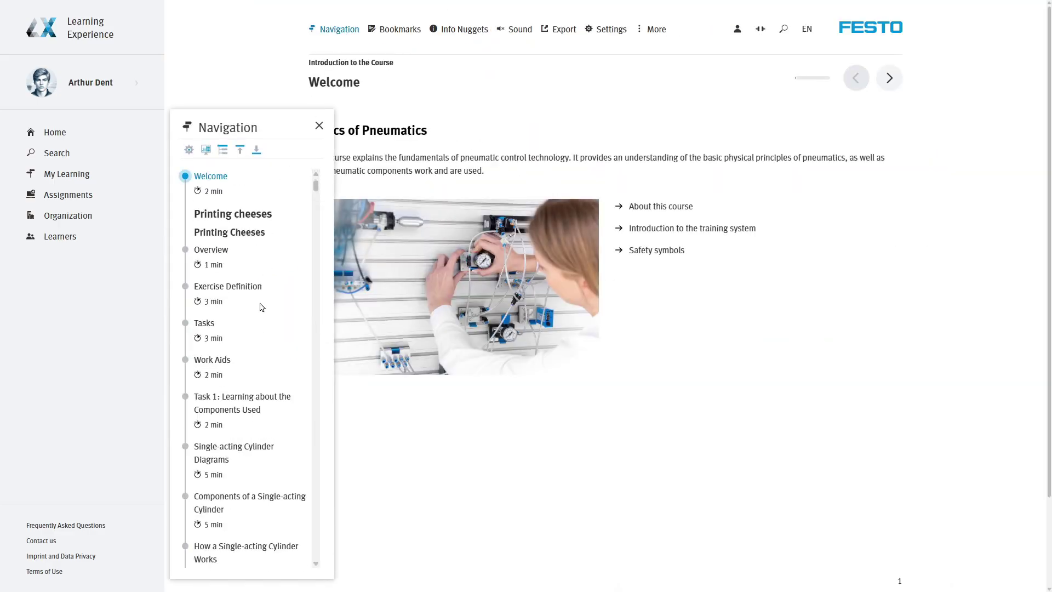
{"action": "scroll", "coordinate": [261, 310], "scroll_direction": "down", "scroll_amount": 3}
{"action": "scroll", "coordinate": [261, 312], "scroll_direction": "down", "scroll_amount": 3}
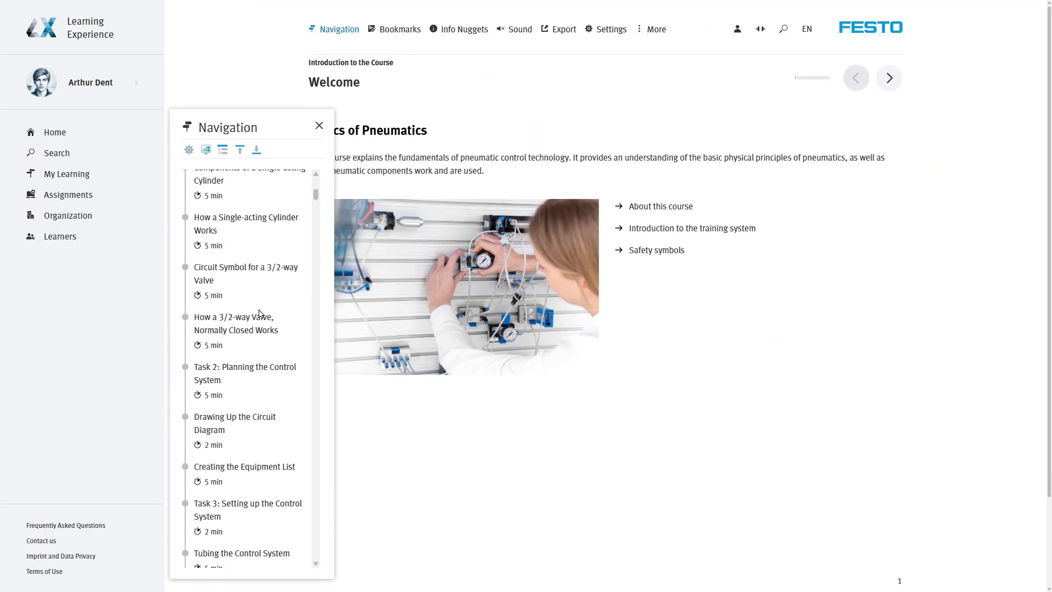
{"action": "left_click", "coordinate": [247, 423]}
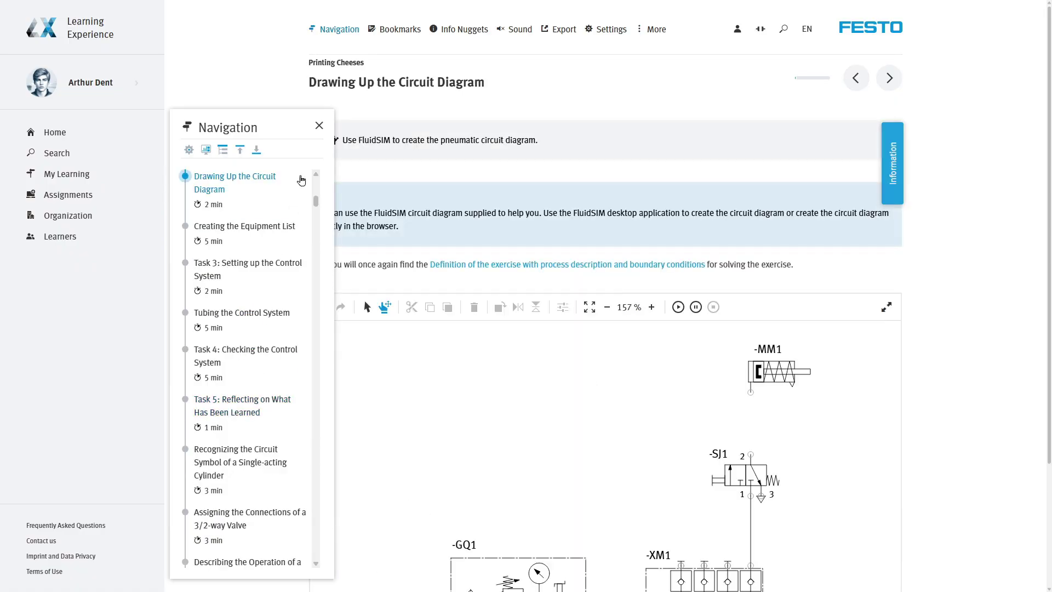
{"action": "left_click", "coordinate": [318, 126]}
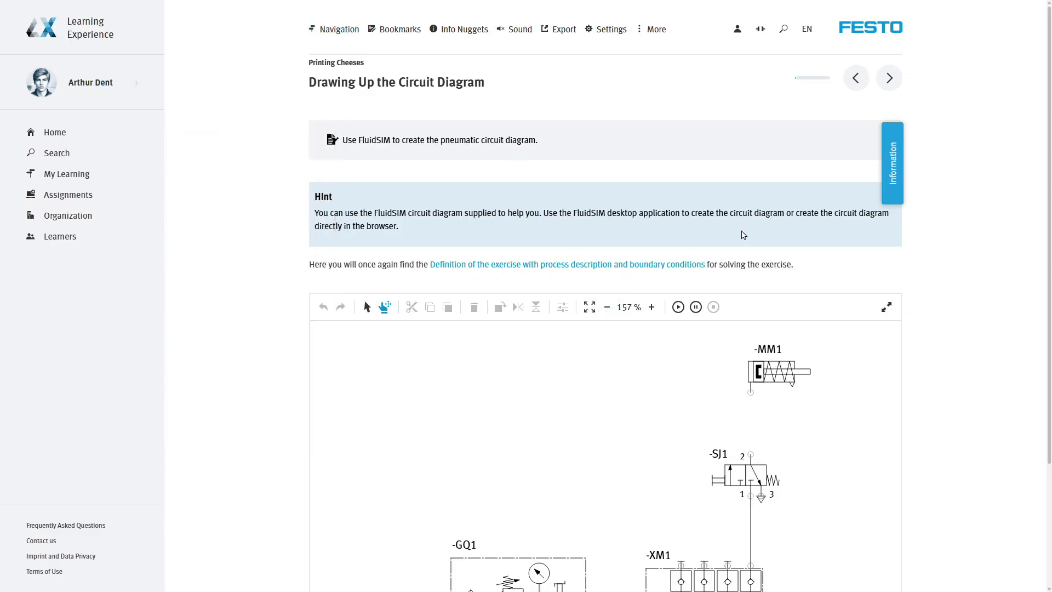
Connect GQ1 port 2 to XM1 and SJ1 port 2 to MM1, then confirm the circuit
{"action": "scroll", "coordinate": [935, 357], "scroll_direction": "down", "scroll_amount": 2}
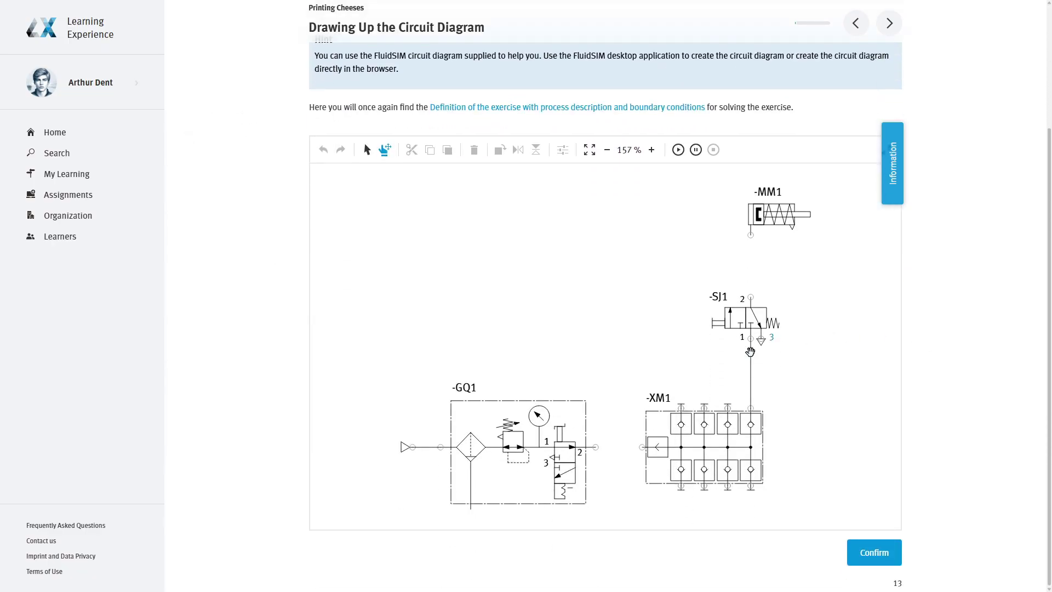
{"action": "left_click_drag", "start_coordinate": [596, 448], "coordinate": [637, 445]}
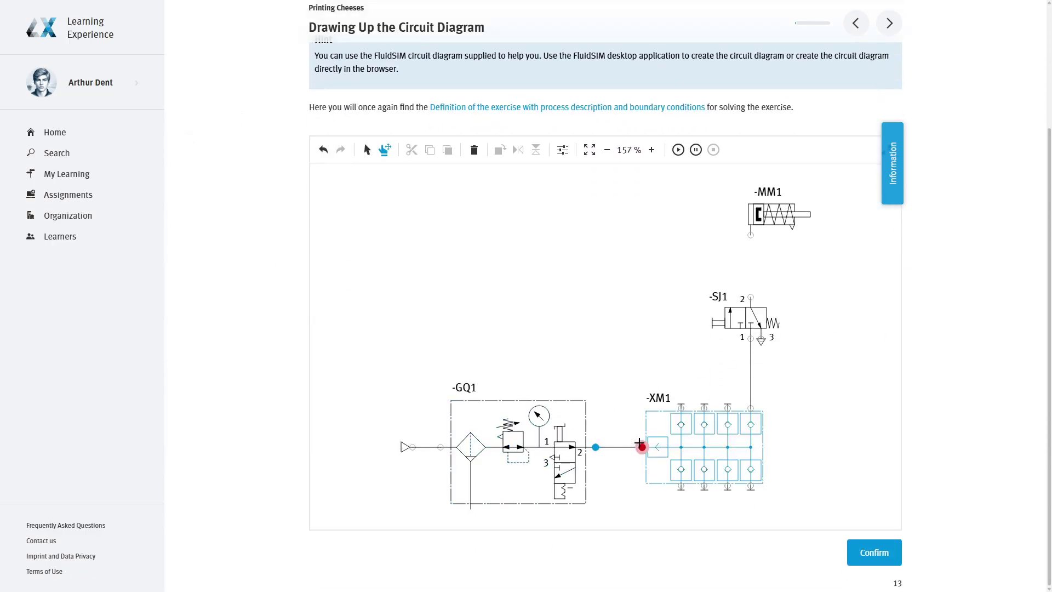
{"action": "left_click_drag", "start_coordinate": [751, 297], "coordinate": [751, 231]}
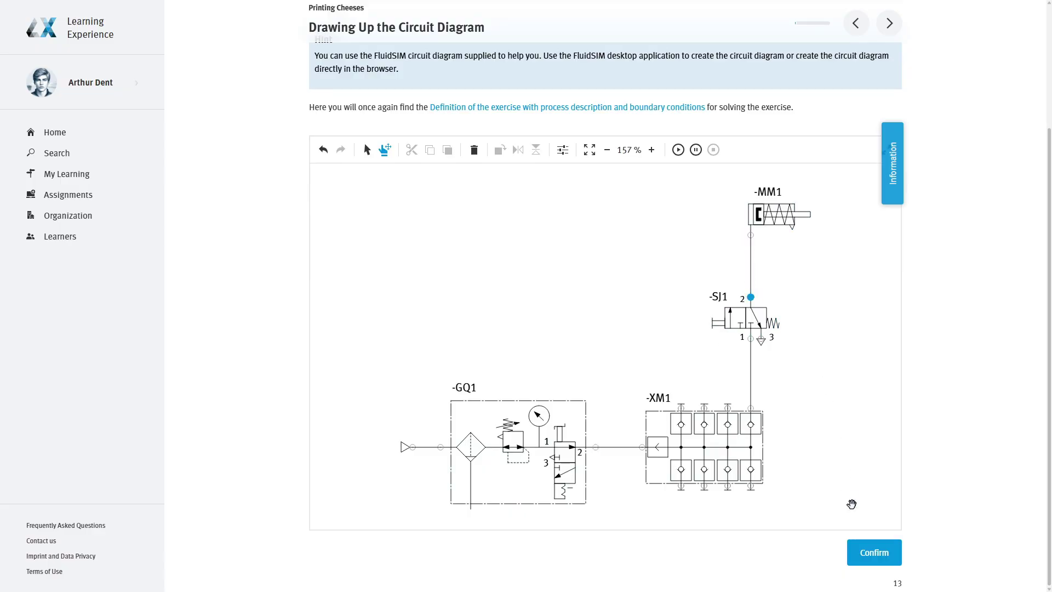
{"action": "left_click", "coordinate": [862, 553]}
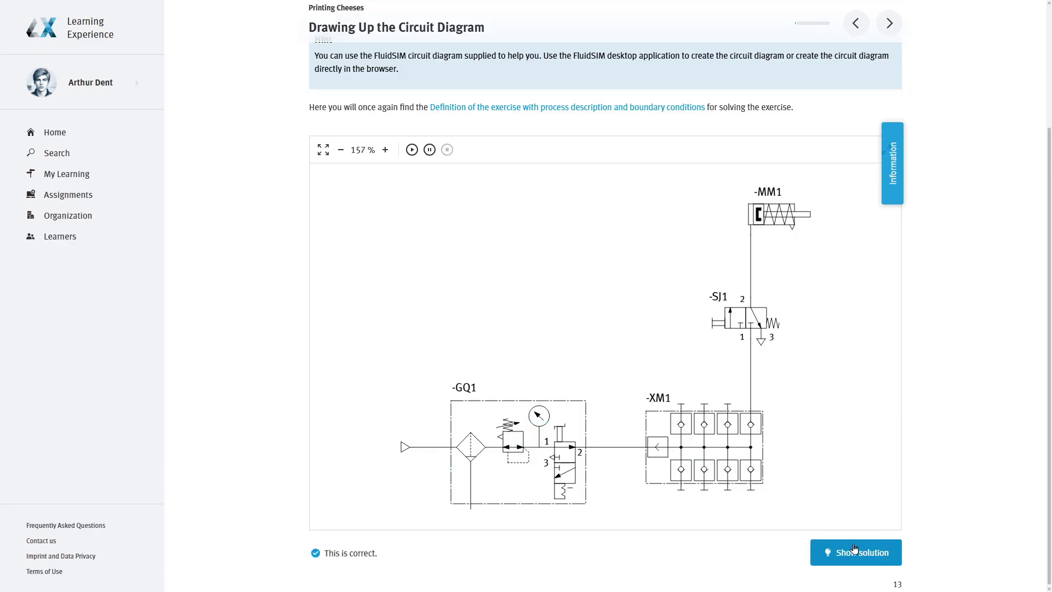
Try the simulation, dismiss the FluidSIM 365 license-required message, and go to the Organization page
{"action": "left_click", "coordinate": [411, 151]}
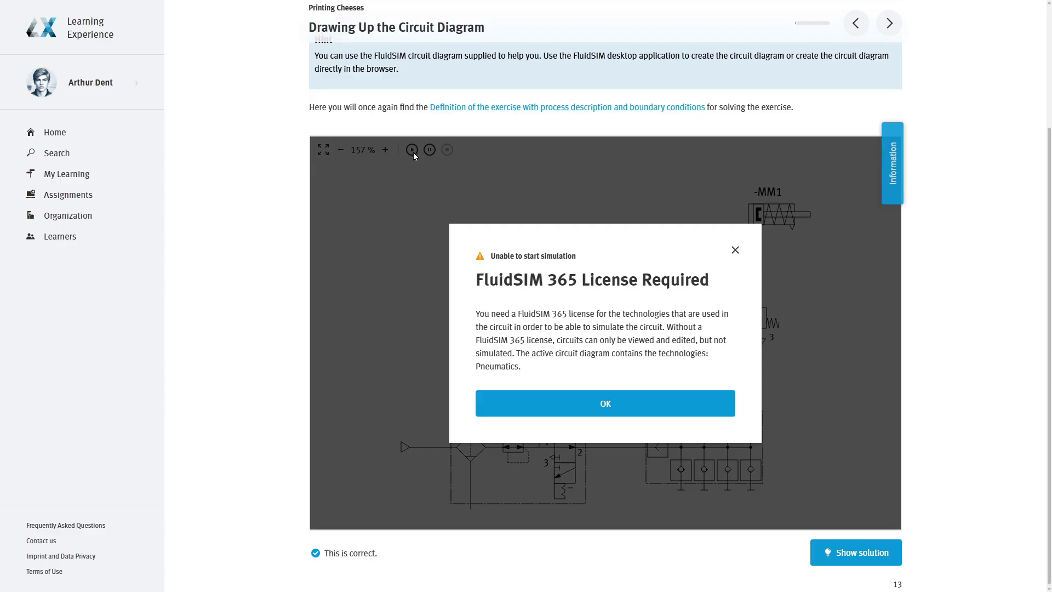
{"action": "left_click", "coordinate": [641, 407]}
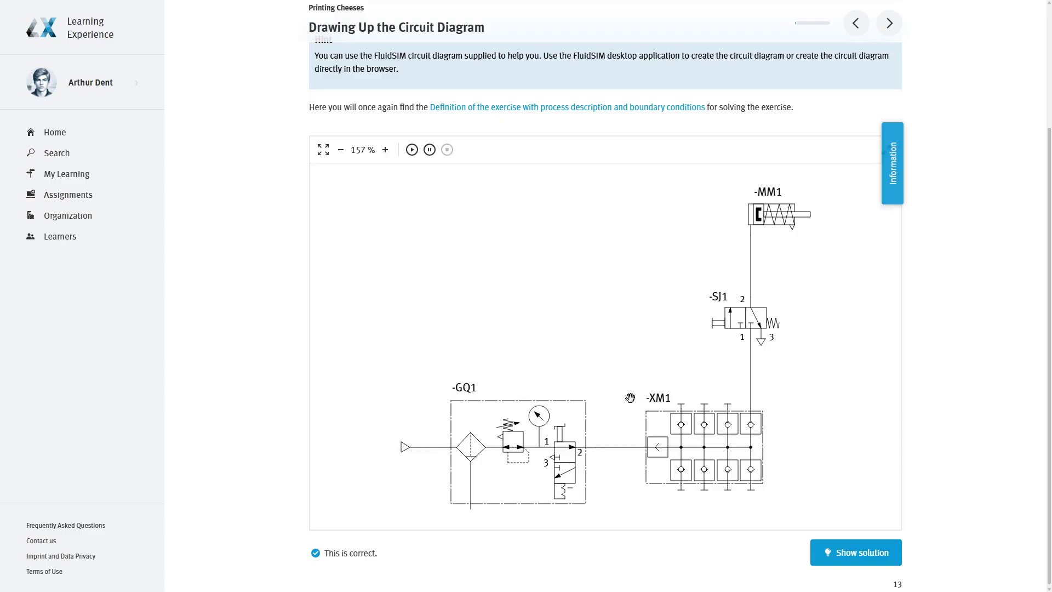
{"action": "left_click", "coordinate": [143, 222]}
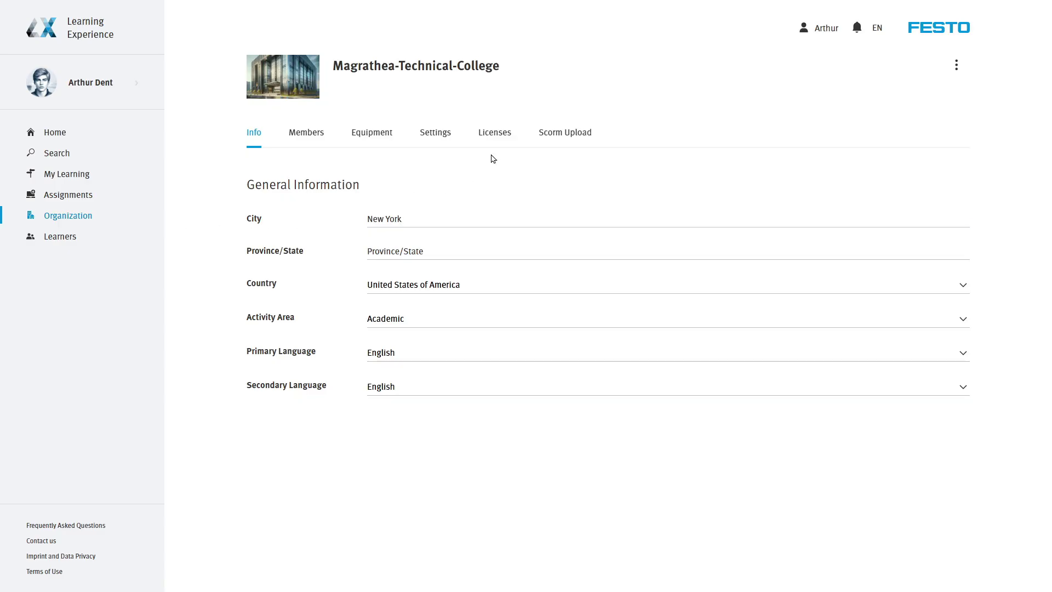
Paste the license code and apply the FluidSIM 365 Pneumatics license to Magrathea-Technical-College
{"action": "left_click", "coordinate": [508, 139]}
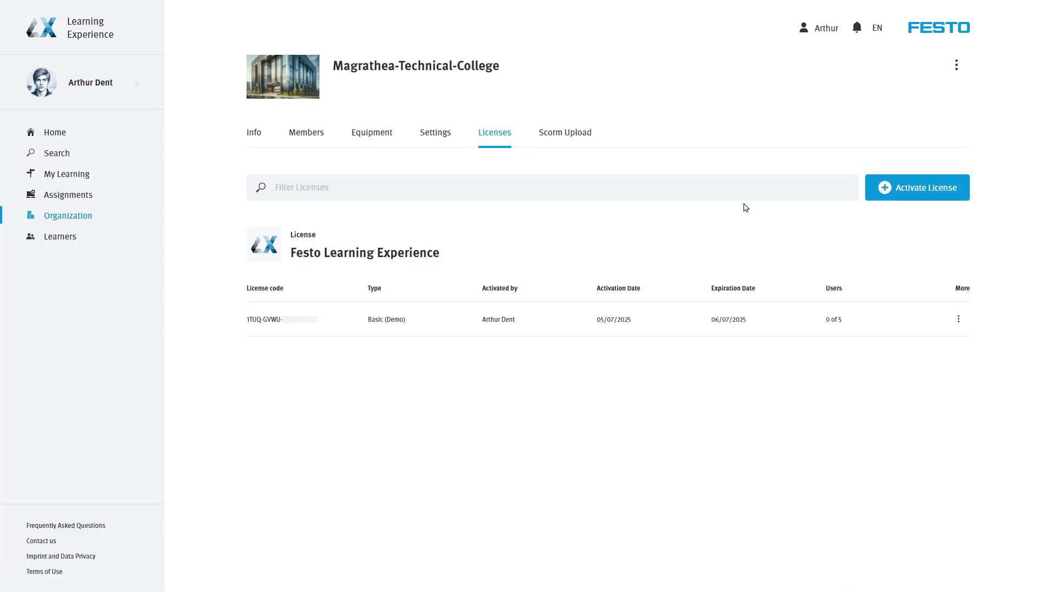
{"action": "left_click", "coordinate": [925, 198]}
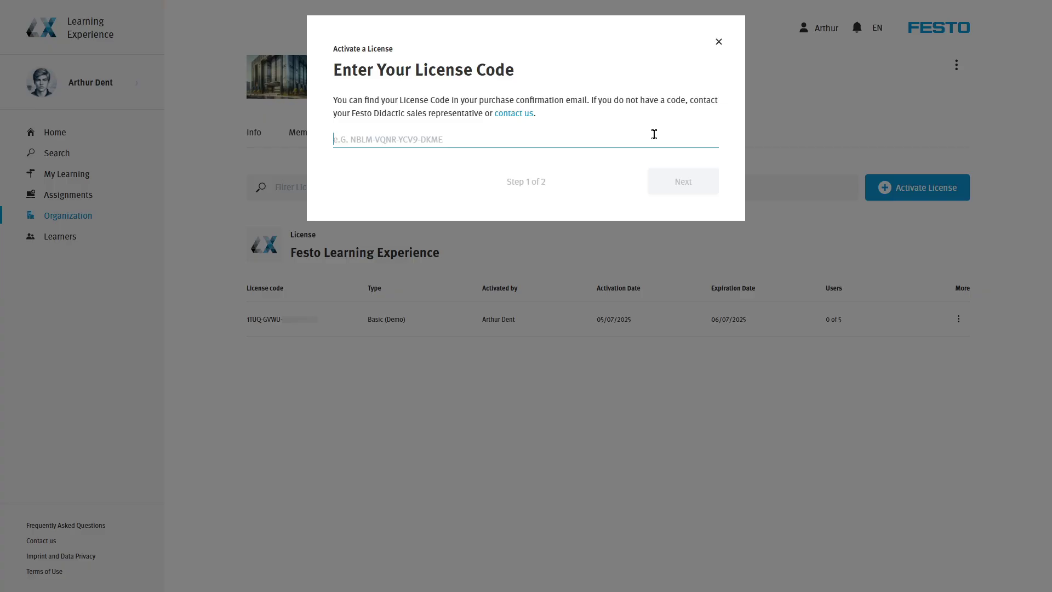
{"action": "key", "text": "ctrl+v"}
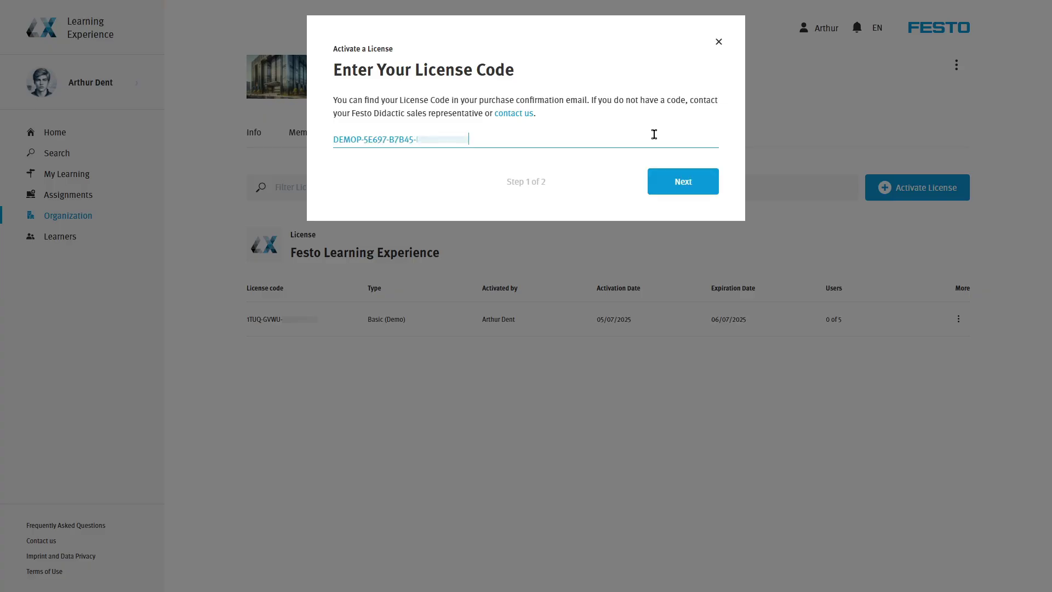
{"action": "left_click", "coordinate": [698, 183]}
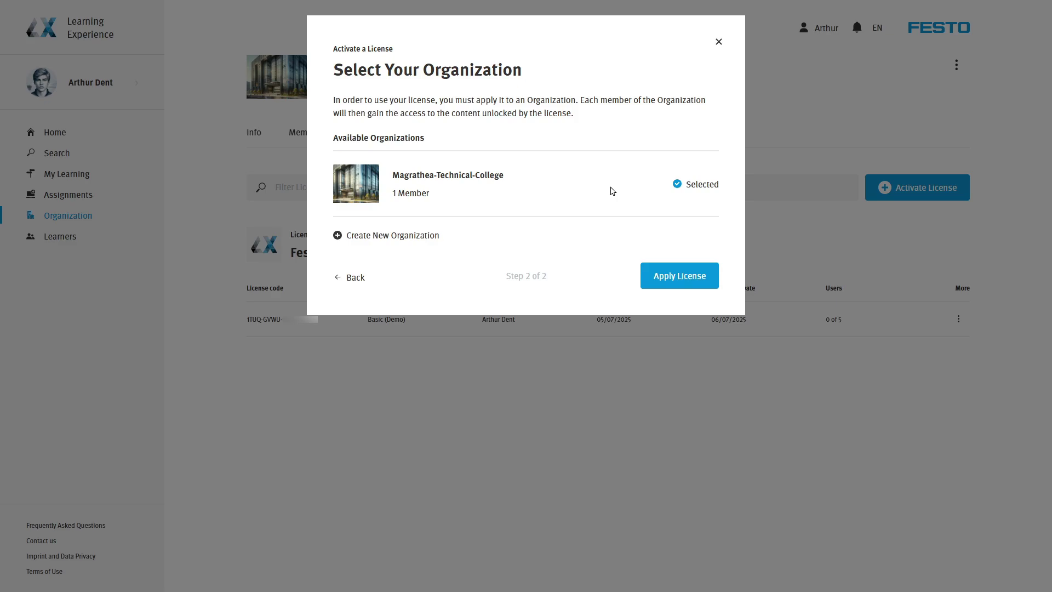
{"action": "left_click", "coordinate": [683, 285]}
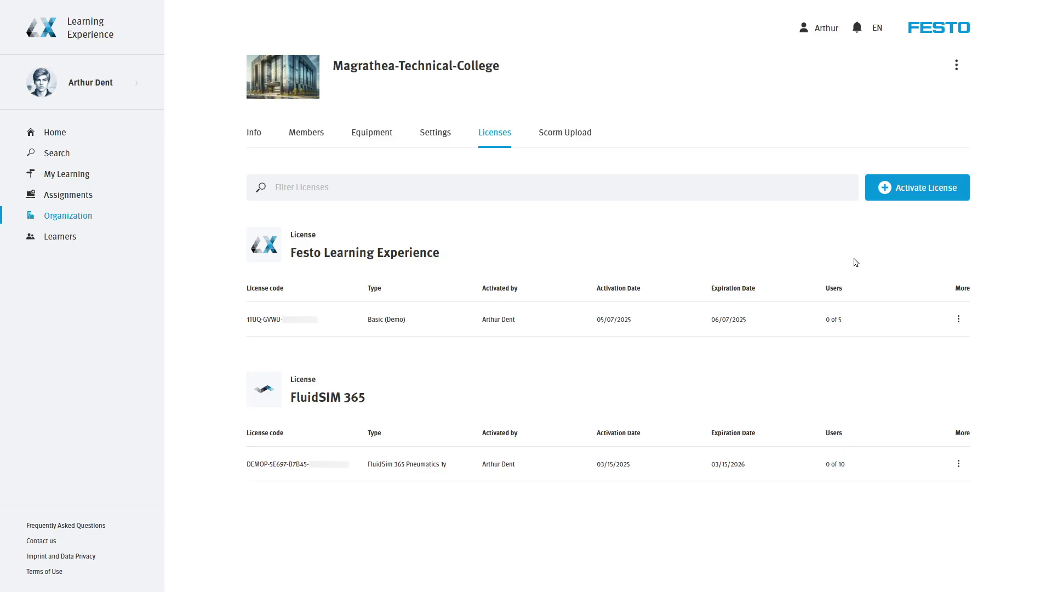
Paste a second license code and apply the FluidSIM 365 Hydraulics license to the organization
{"action": "left_click", "coordinate": [922, 197]}
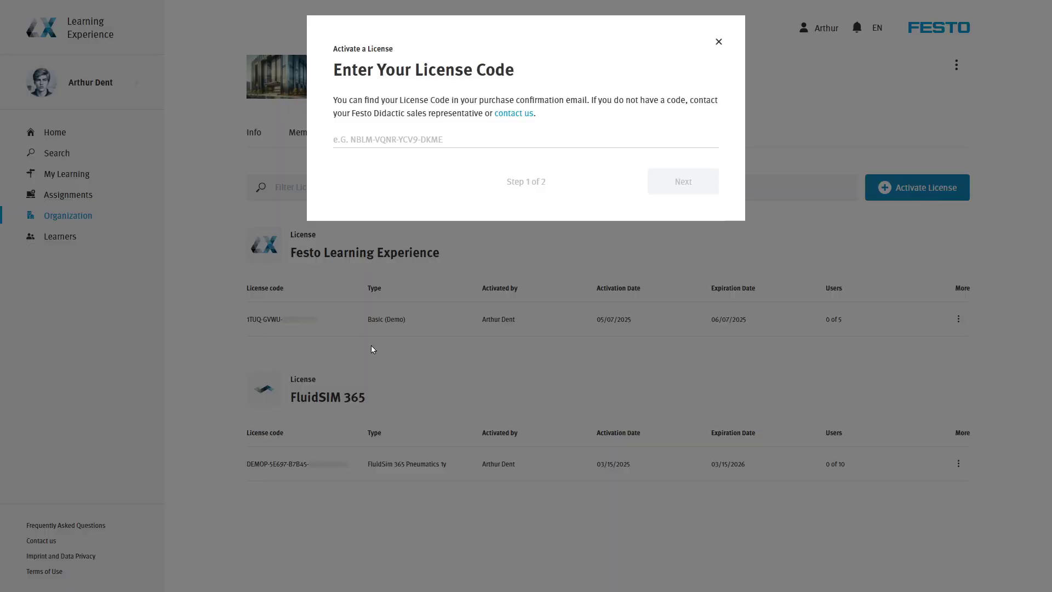
{"action": "left_click", "coordinate": [631, 136]}
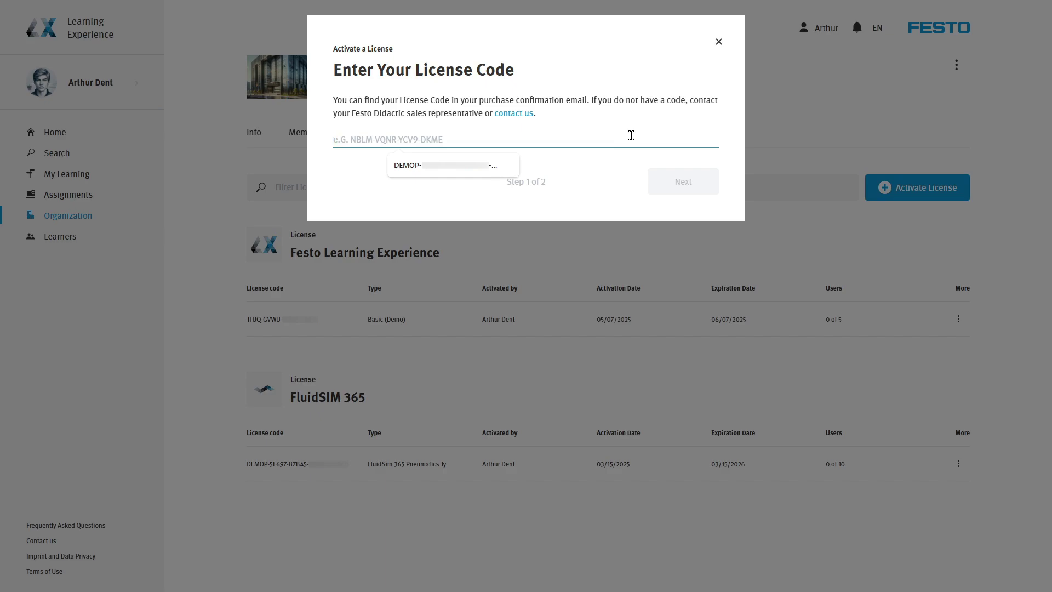
{"action": "key", "text": "ctrl+v"}
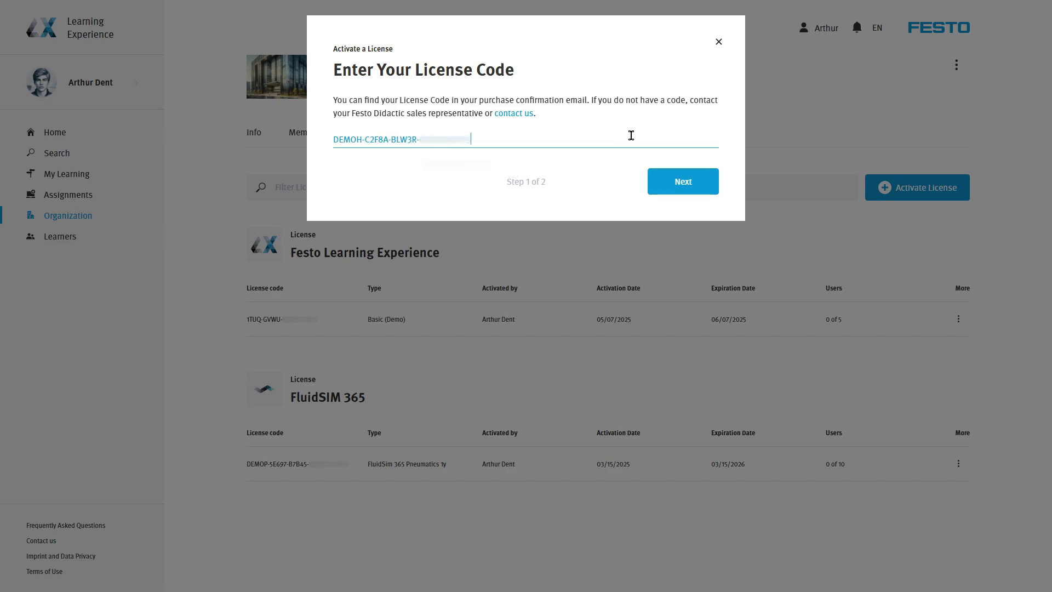
{"action": "left_click", "coordinate": [695, 186]}
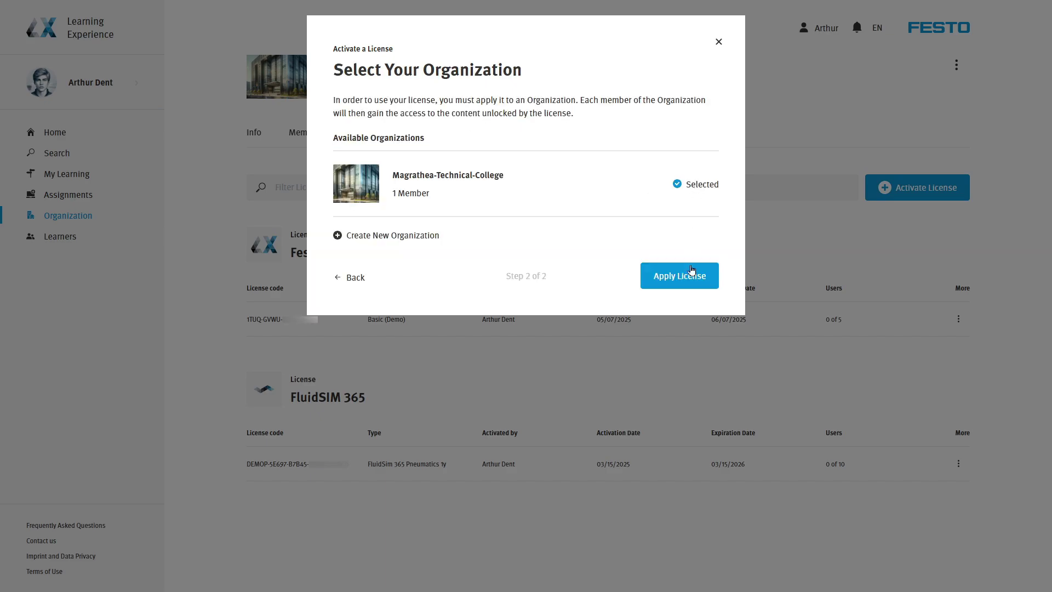
{"action": "left_click", "coordinate": [693, 285]}
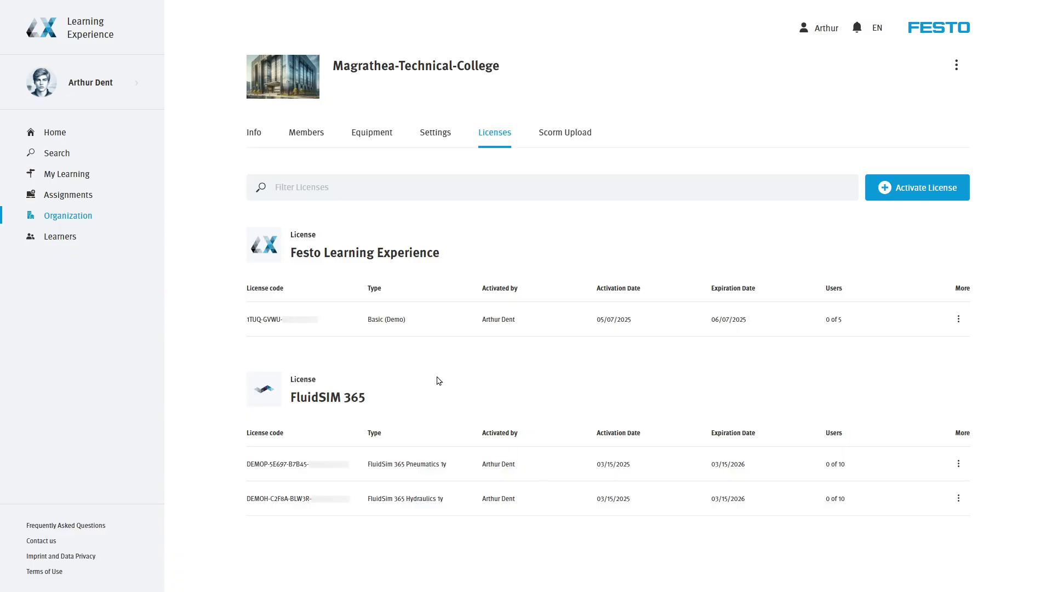
Return home and reopen Basics of Pneumatics at the Drawing Up the Circuit Diagram page
{"action": "left_click", "coordinate": [110, 136]}
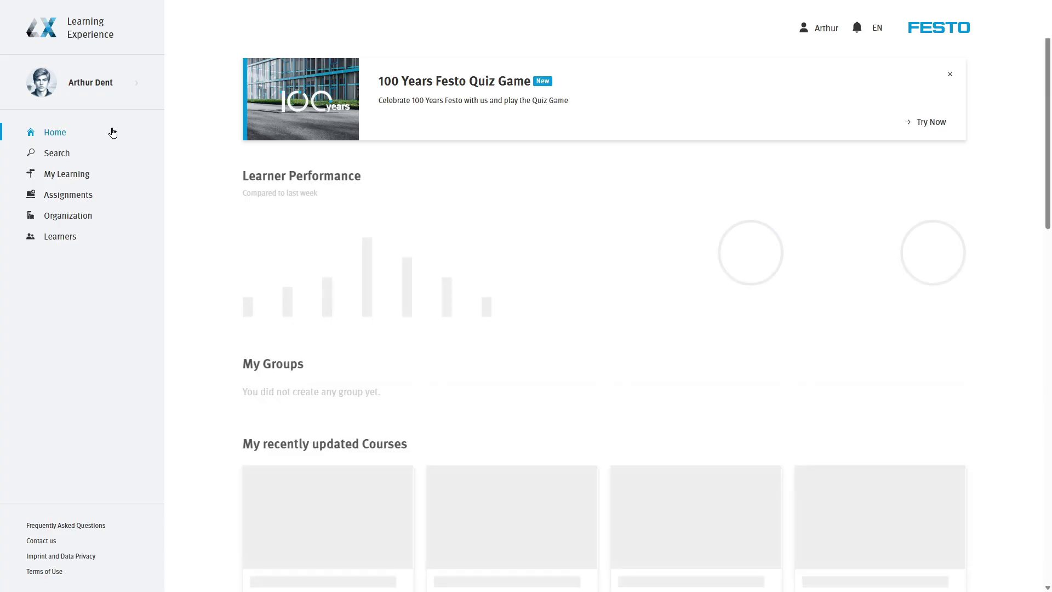
{"action": "scroll", "coordinate": [637, 263], "scroll_direction": "down", "scroll_amount": 2}
{"action": "scroll", "coordinate": [638, 262], "scroll_direction": "down", "scroll_amount": 2}
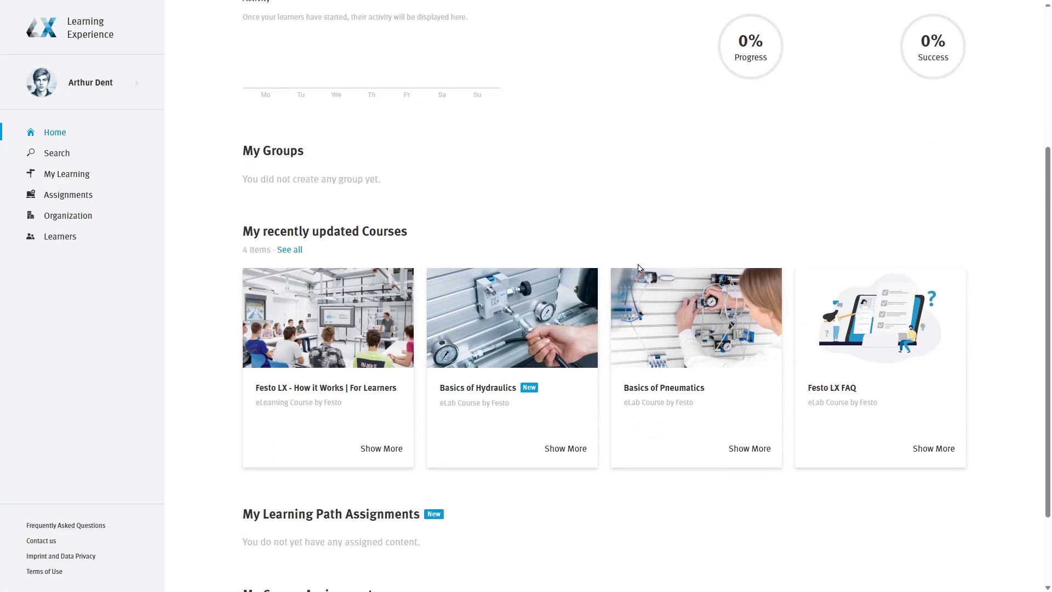
{"action": "left_click", "coordinate": [638, 291]}
{"action": "scroll", "coordinate": [639, 305], "scroll_direction": "down", "scroll_amount": 5}
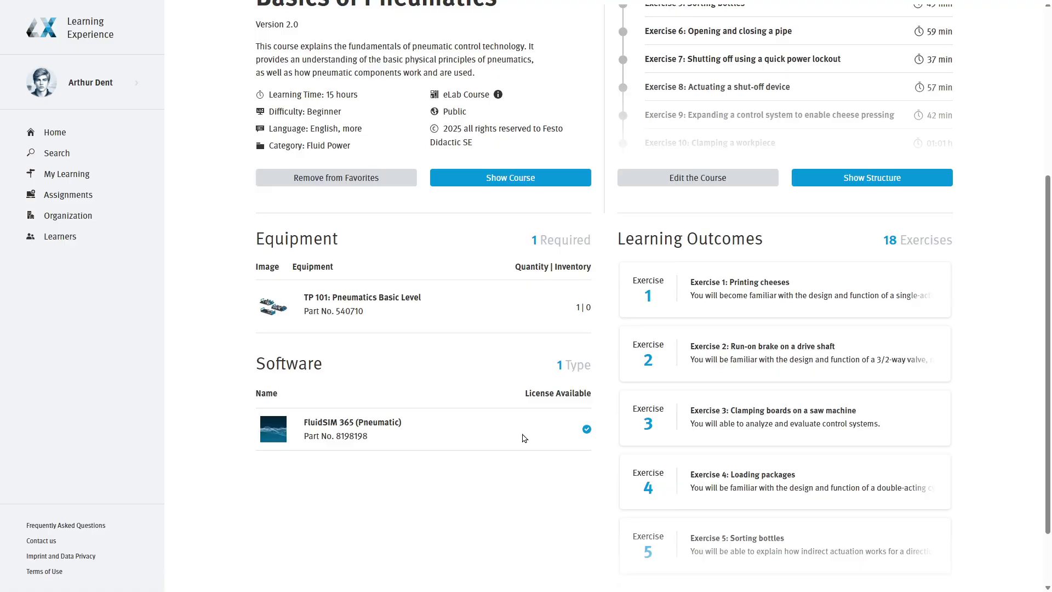
{"action": "left_click", "coordinate": [557, 183]}
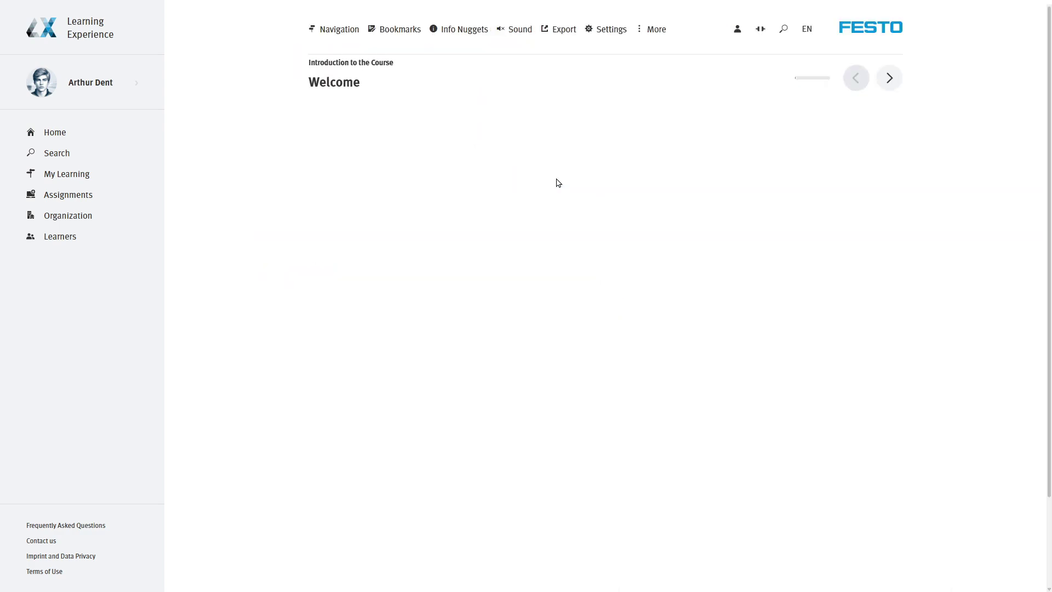
{"action": "left_click", "coordinate": [323, 34]}
{"action": "scroll", "coordinate": [240, 322], "scroll_direction": "down", "scroll_amount": 3}
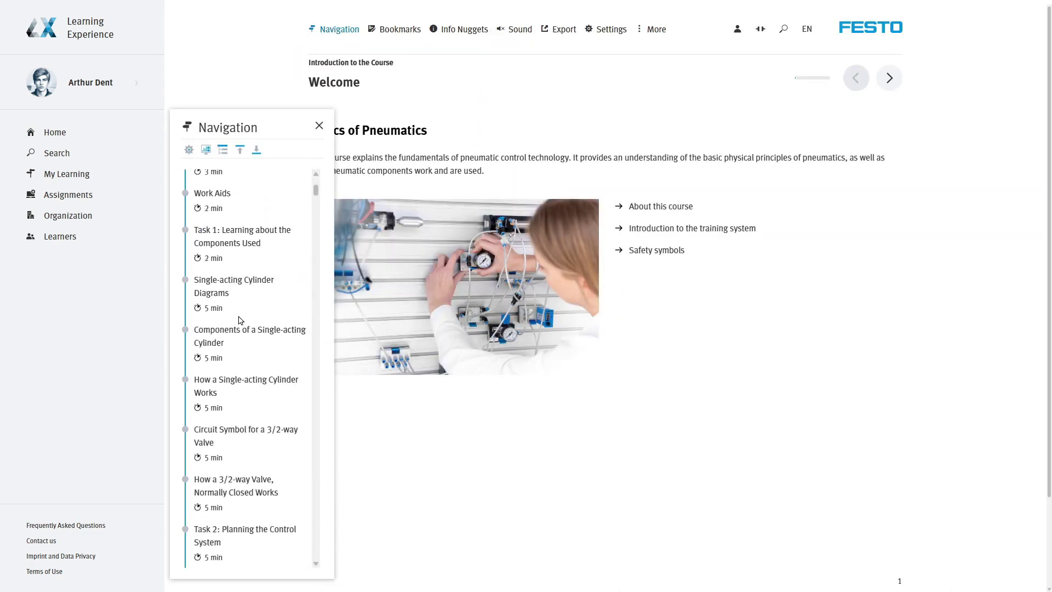
{"action": "scroll", "coordinate": [239, 321], "scroll_direction": "down", "scroll_amount": 5}
{"action": "left_click", "coordinate": [225, 363]}
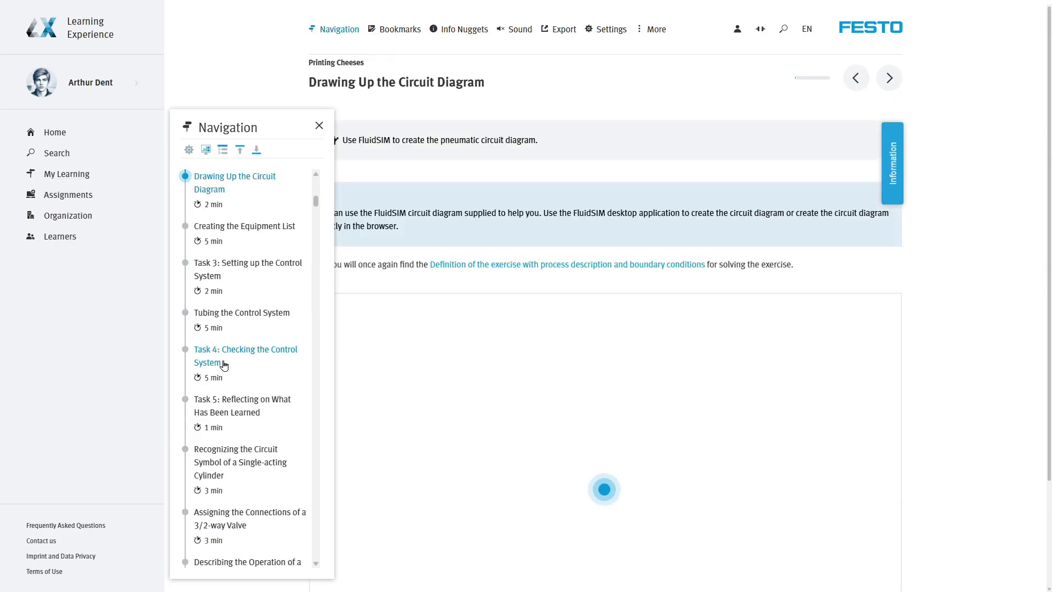
{"action": "left_click", "coordinate": [319, 126]}
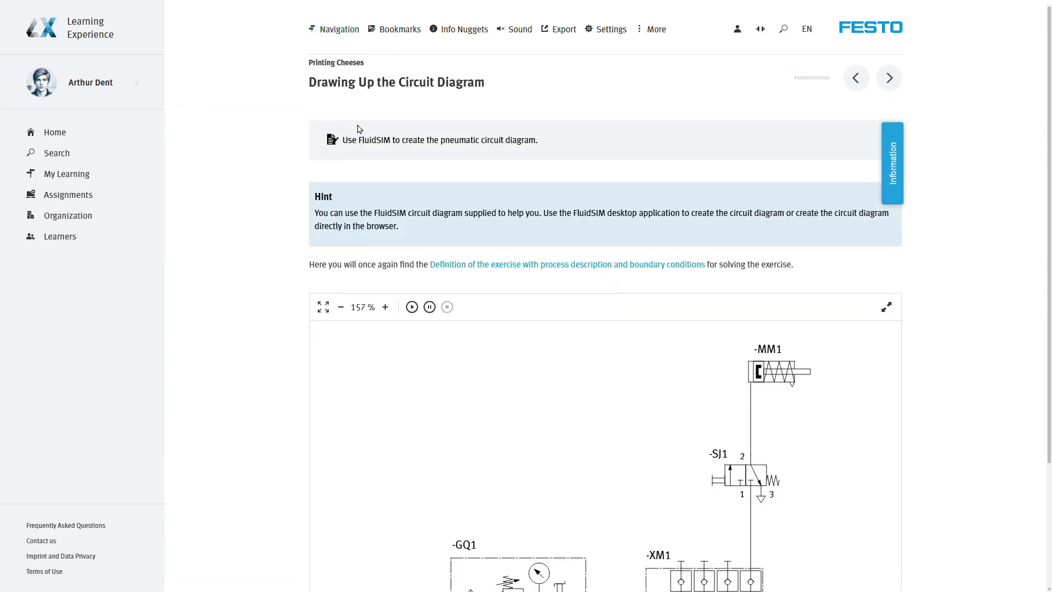
Start the simulation and switch valve -SJ1 twice to cycle cylinder -MM1
{"action": "scroll", "coordinate": [915, 381], "scroll_direction": "down", "scroll_amount": 3}
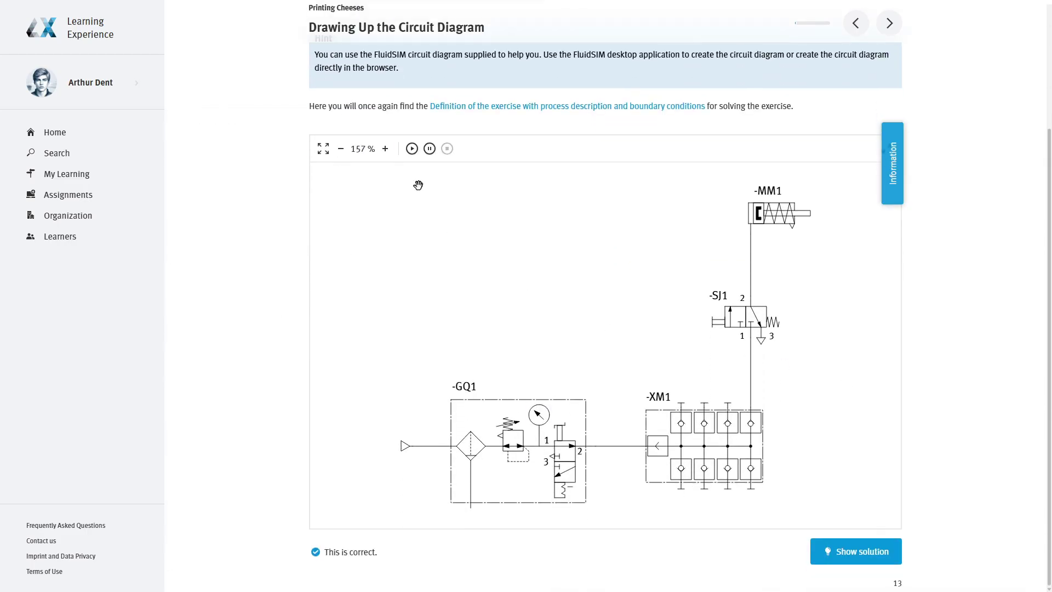
{"action": "left_click", "coordinate": [412, 148]}
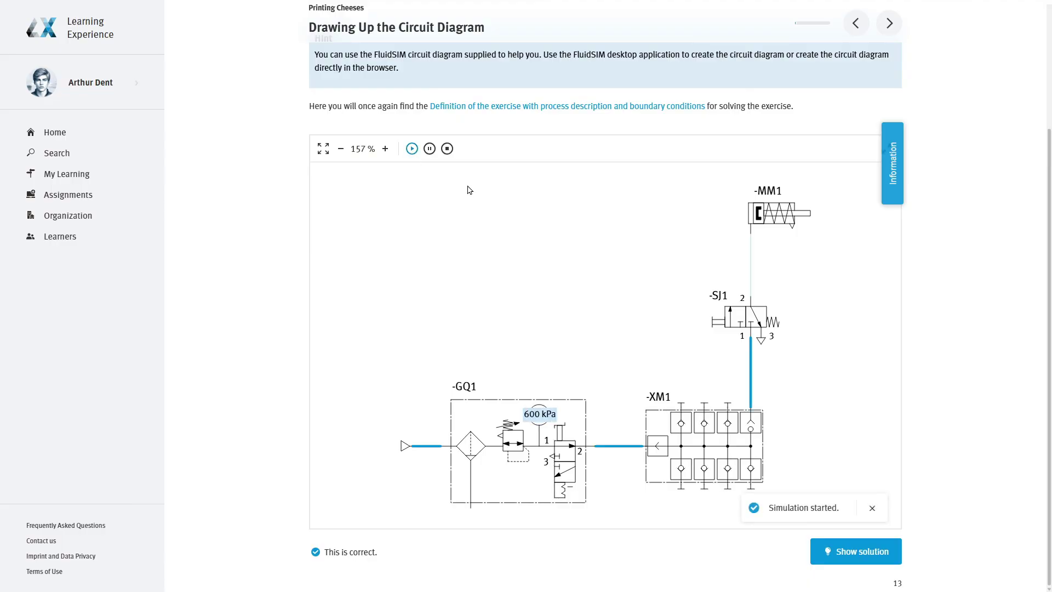
{"action": "left_click", "coordinate": [756, 317]}
{"action": "left_click", "coordinate": [755, 317]}
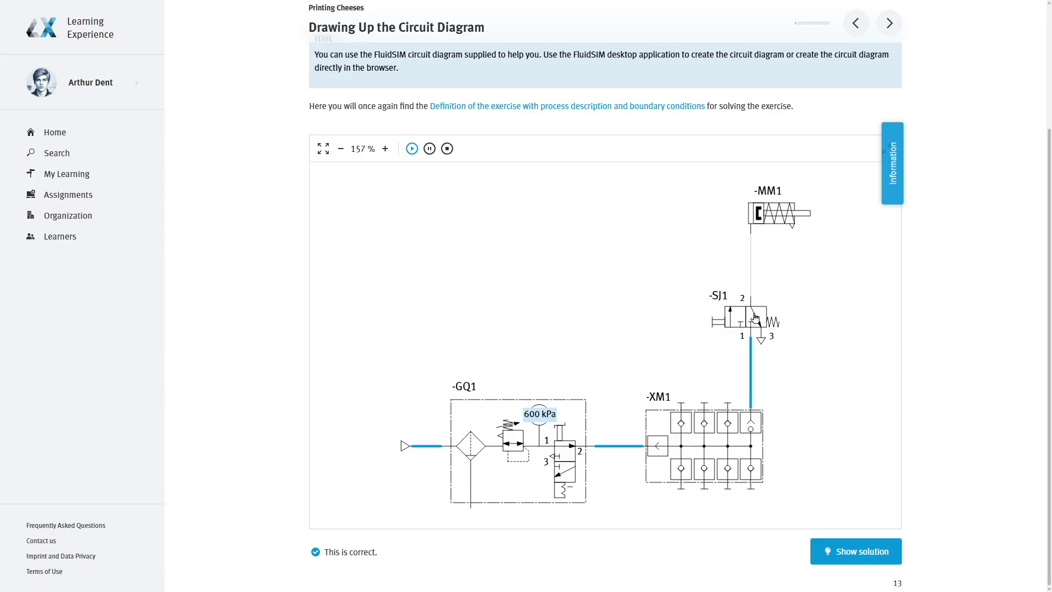
View the FluidSIM 365 Pneumatics license usage on the organization's Licenses tab, then close it
{"action": "left_click", "coordinate": [125, 222]}
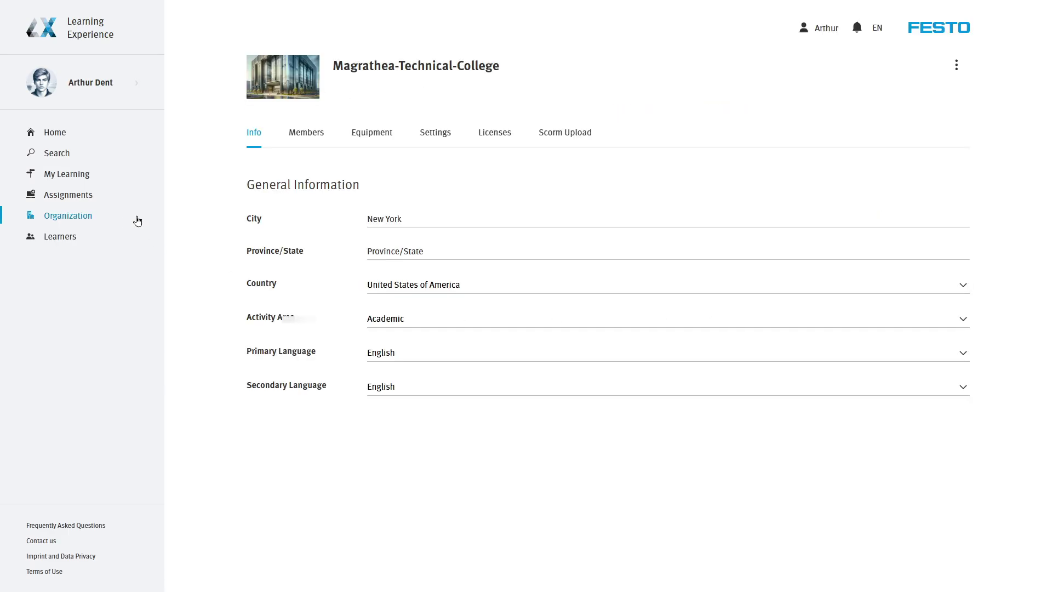
{"action": "left_click", "coordinate": [502, 137]}
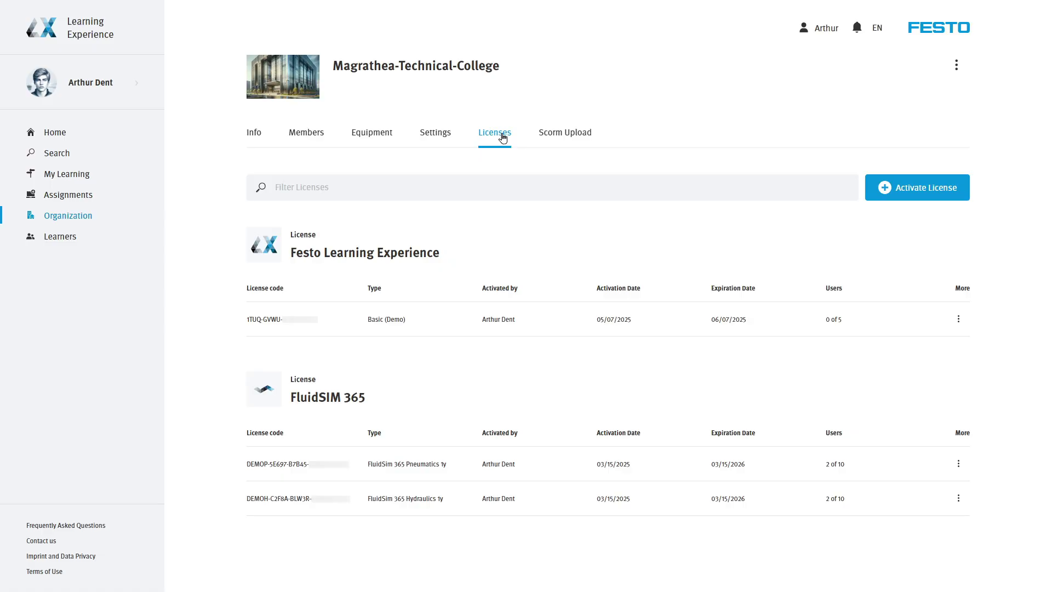
{"action": "left_click", "coordinate": [960, 465]}
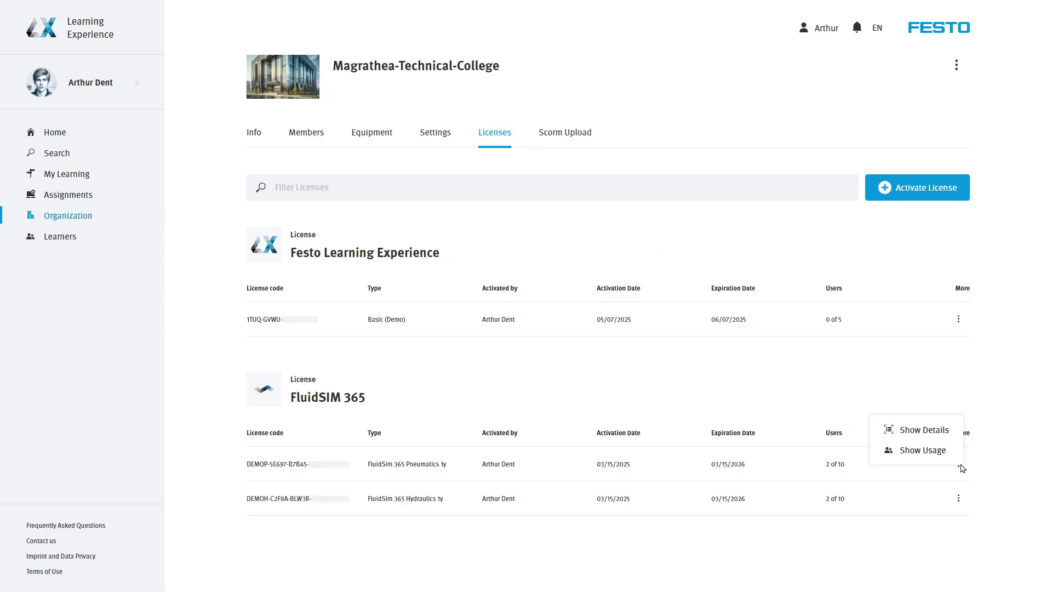
{"action": "left_click", "coordinate": [943, 453]}
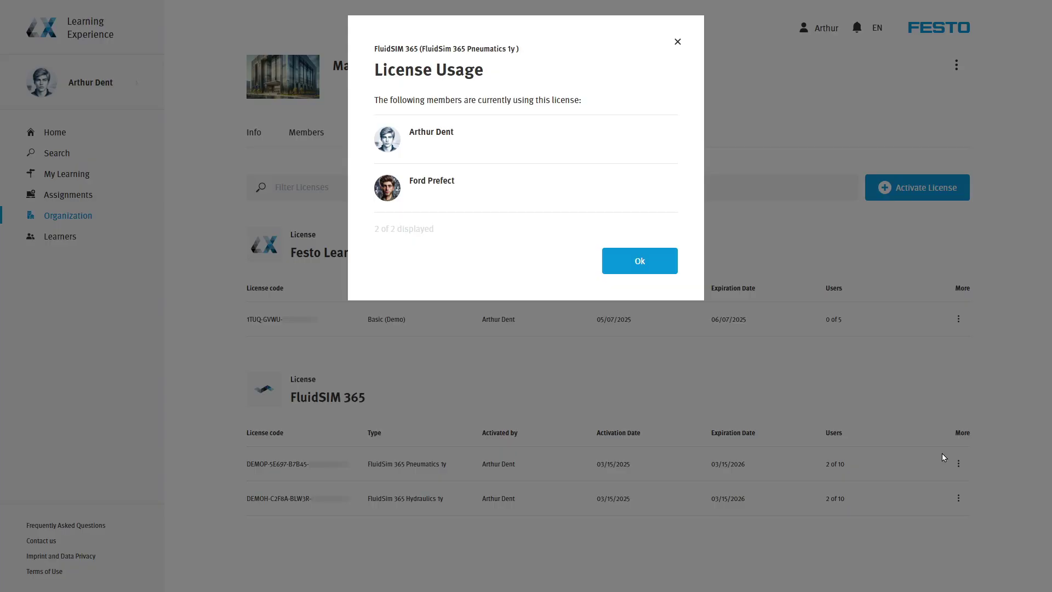
{"action": "left_click", "coordinate": [669, 265]}
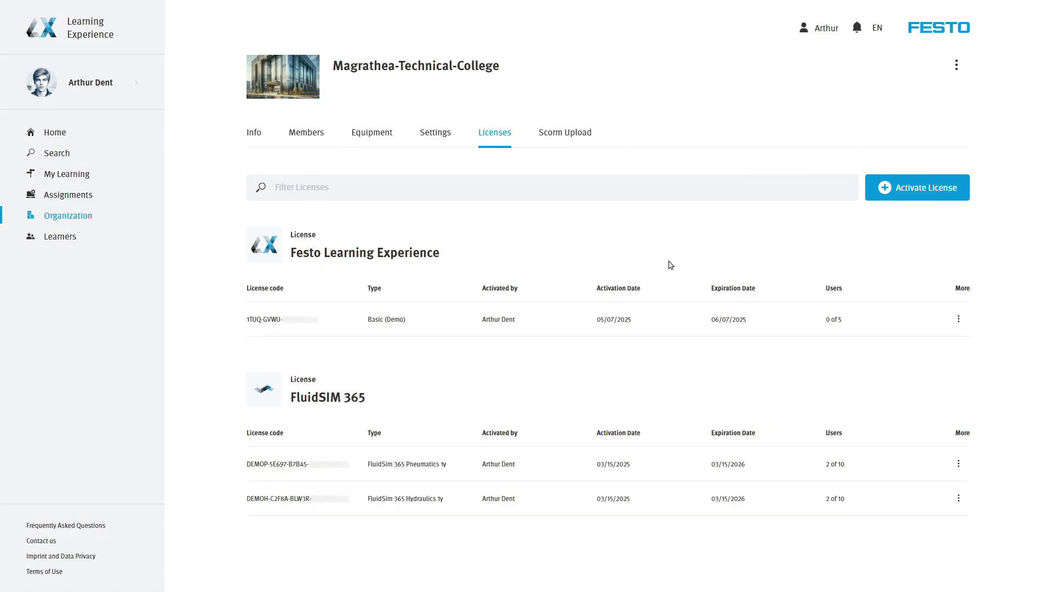
Go to My Learning > My Nuggets and start a new nugget
{"action": "left_click", "coordinate": [103, 179]}
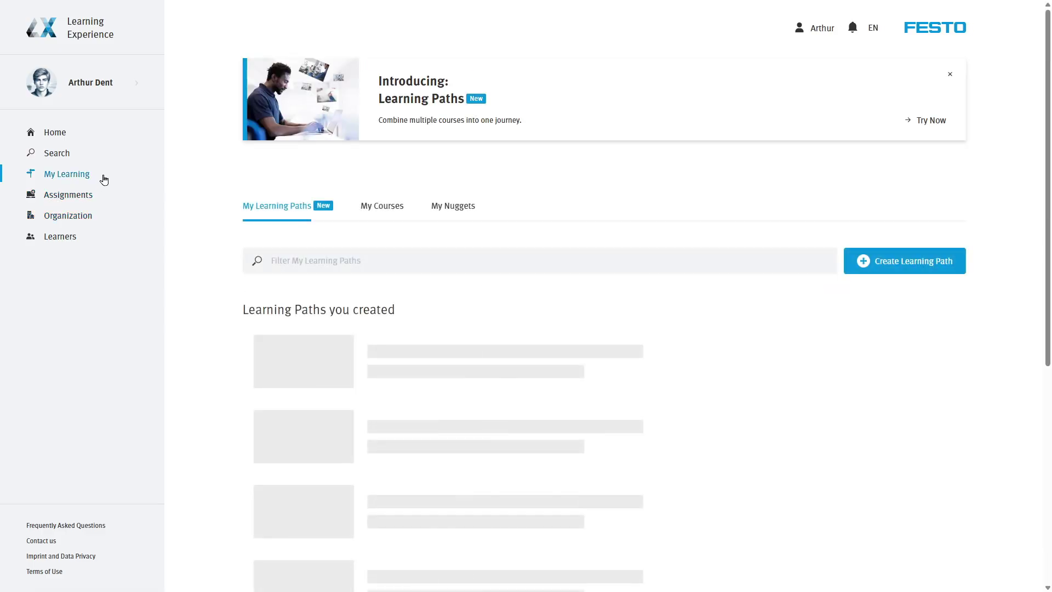
{"action": "left_click", "coordinate": [453, 207]}
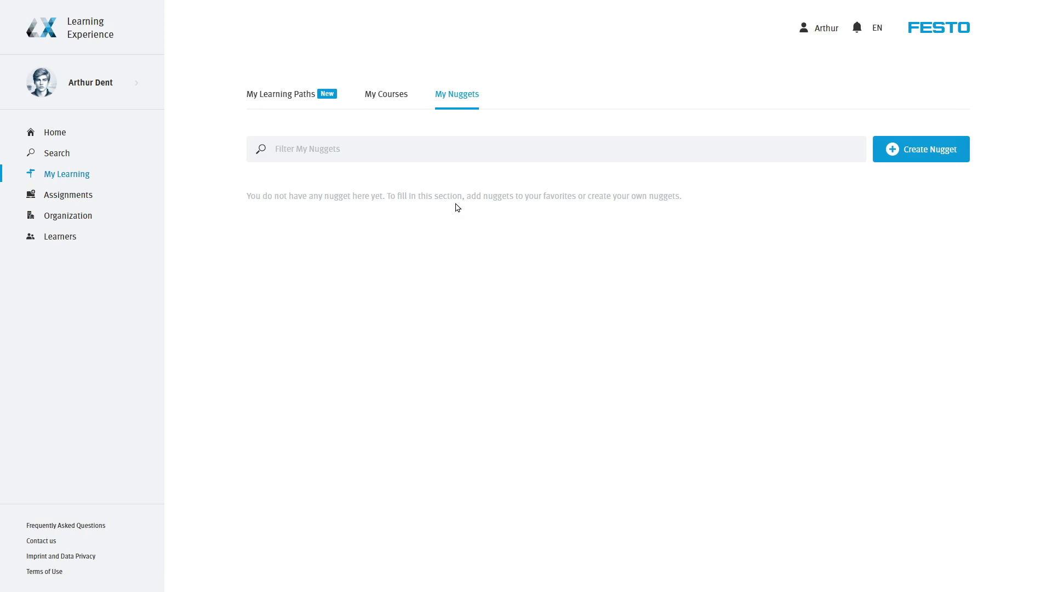
{"action": "left_click", "coordinate": [924, 159]}
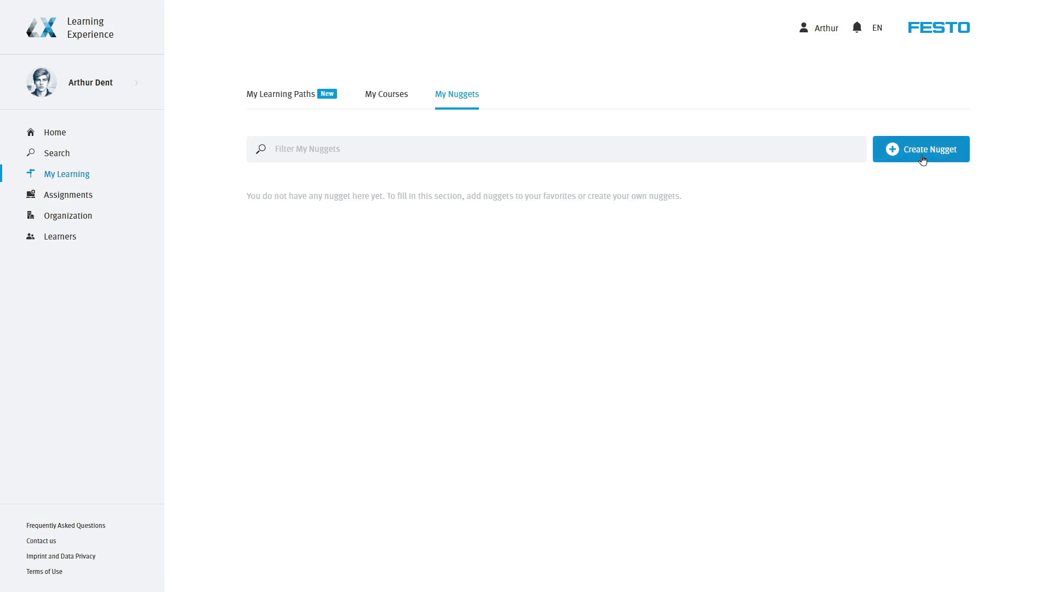
Title it 'Pneumatics Demo', tag Fluid Power, accept the content-storage consent and continue
{"action": "left_click", "coordinate": [871, 191]}
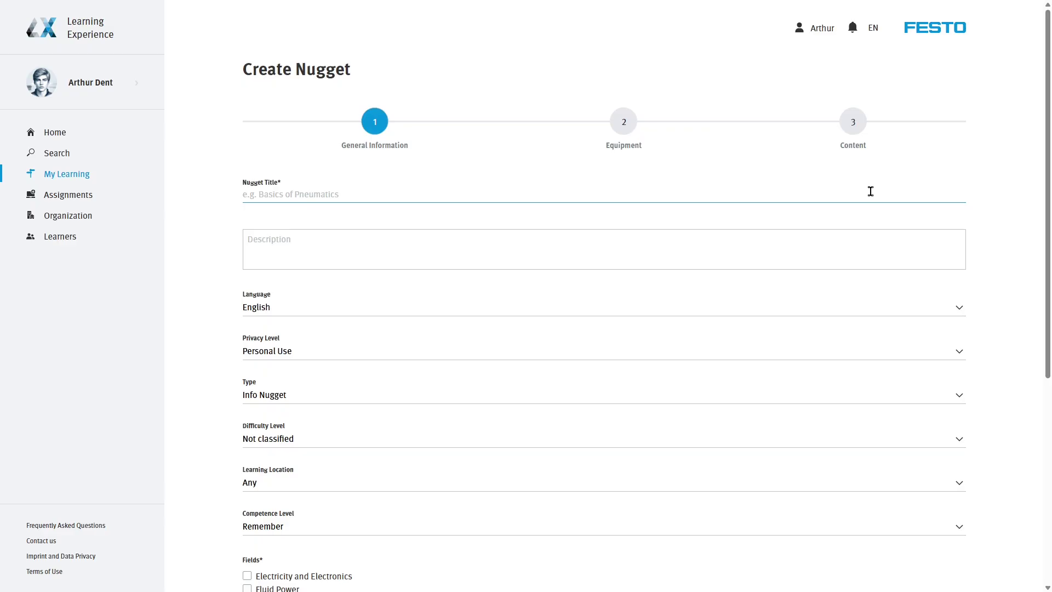
{"action": "type", "text": "Pneumatics Demo"}
{"action": "left_click", "coordinate": [839, 239]}
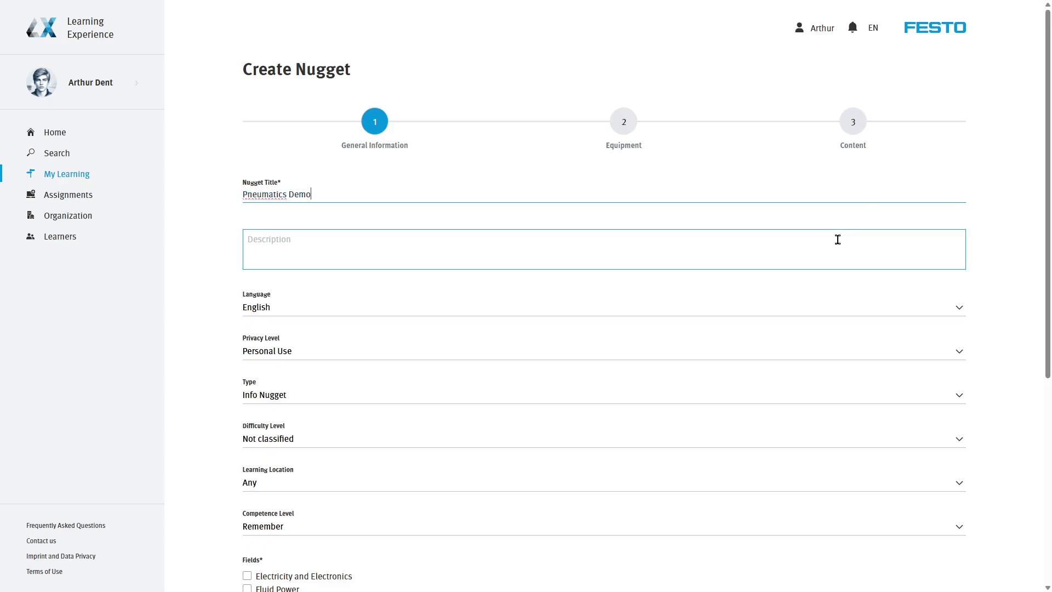
{"action": "scroll", "coordinate": [822, 258], "scroll_direction": "down", "scroll_amount": 5}
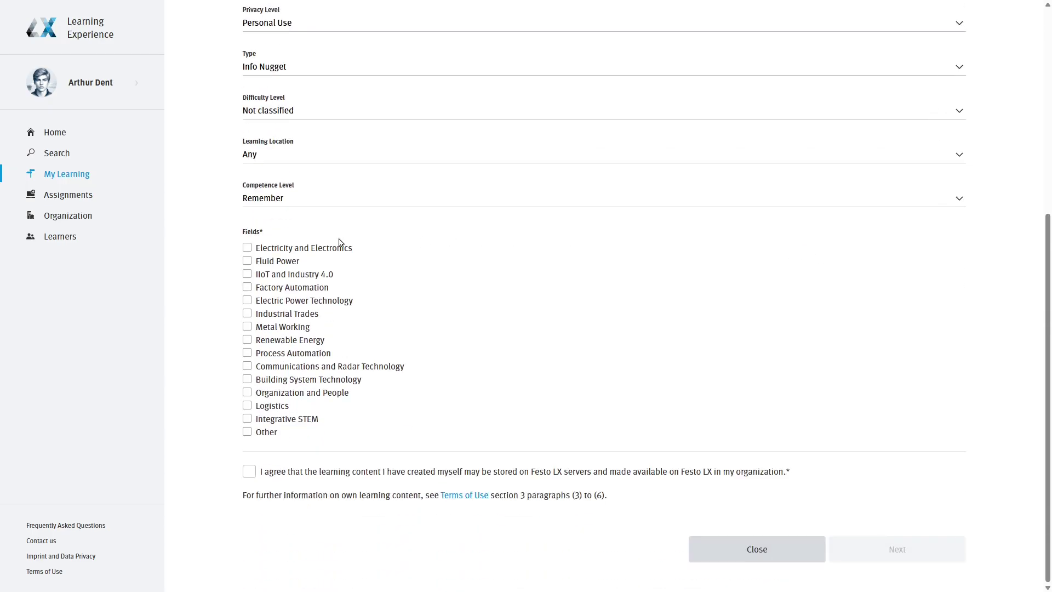
{"action": "left_click", "coordinate": [266, 262]}
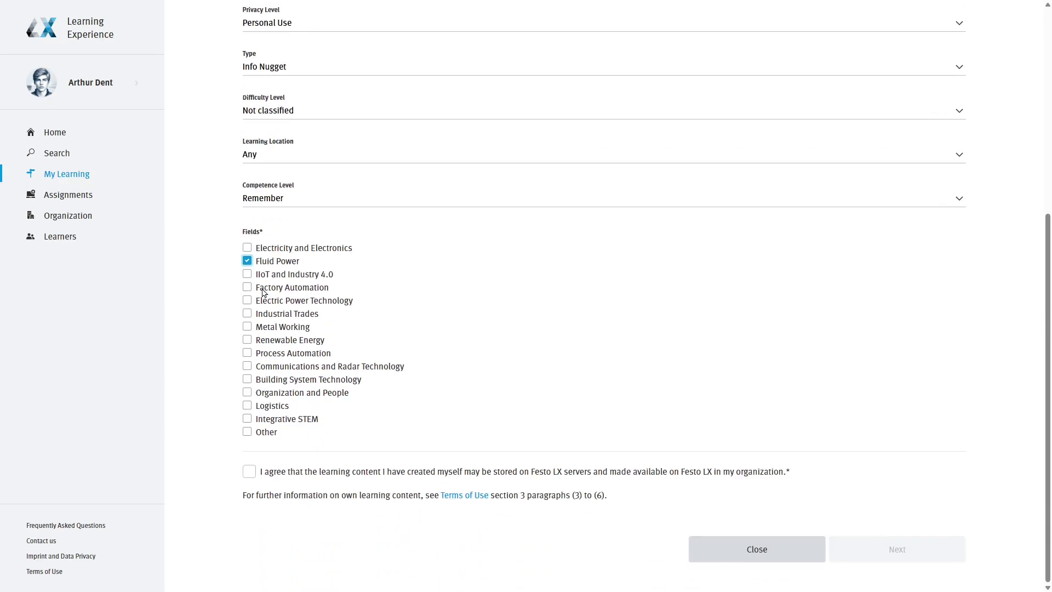
{"action": "left_click", "coordinate": [283, 473]}
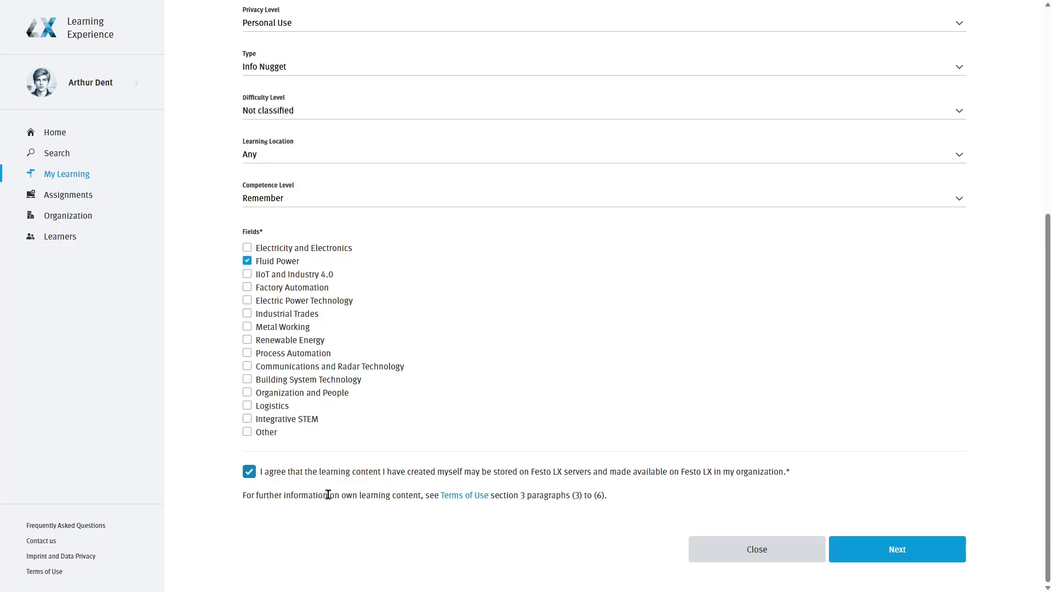
{"action": "left_click", "coordinate": [921, 554]}
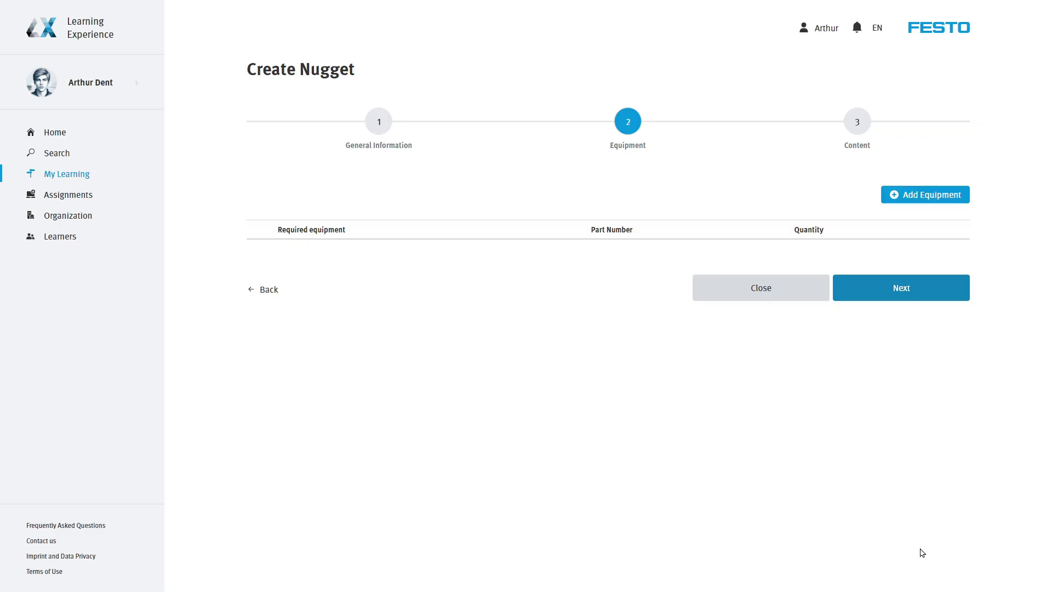
Skip equipment and remove the right-column image placeholder to add a new element
{"action": "left_click", "coordinate": [934, 296]}
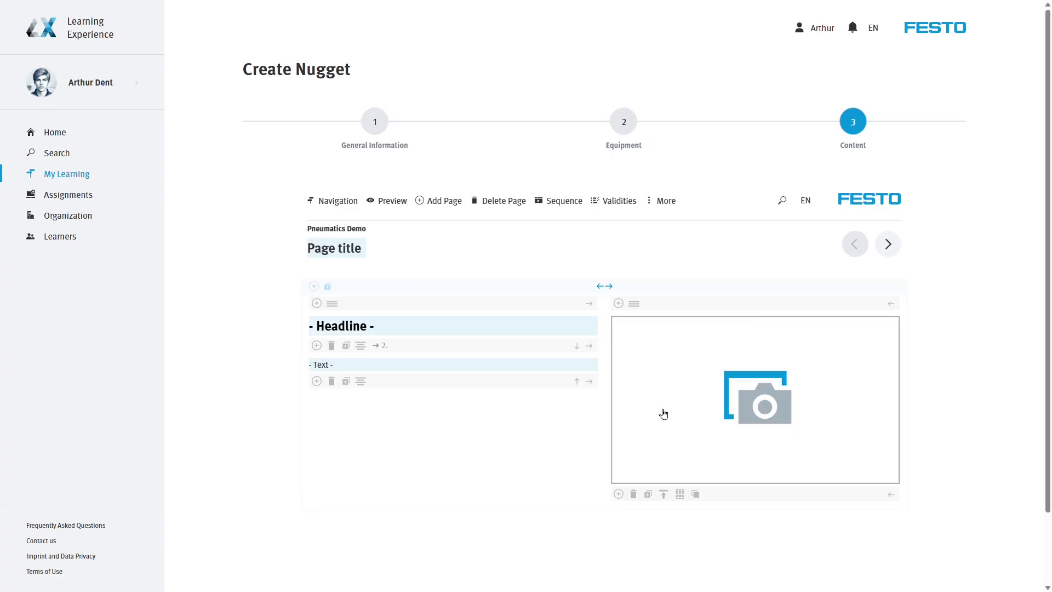
{"action": "left_click", "coordinate": [633, 495]}
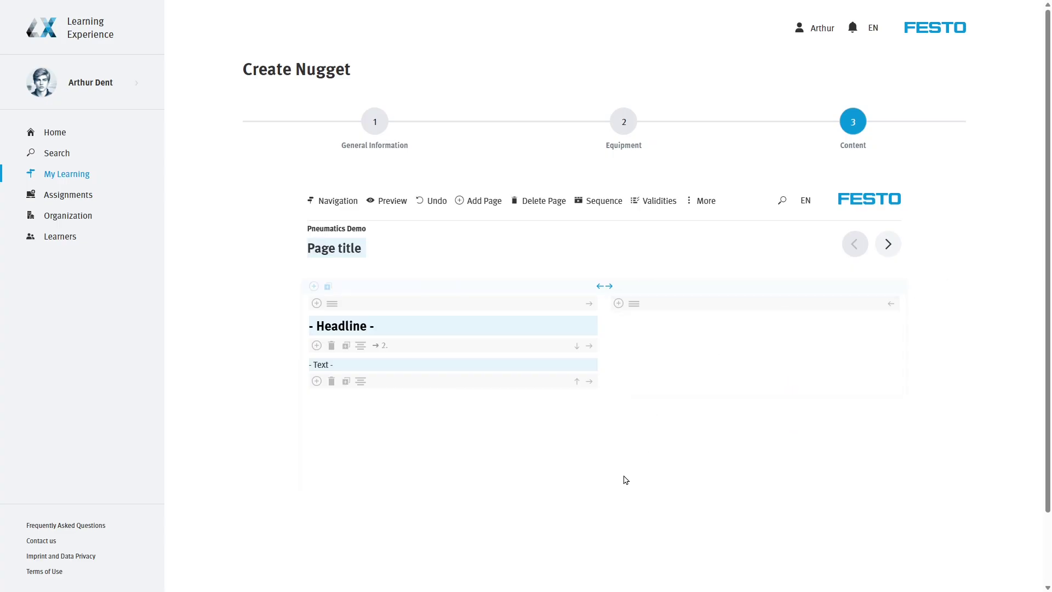
{"action": "left_click", "coordinate": [618, 304]}
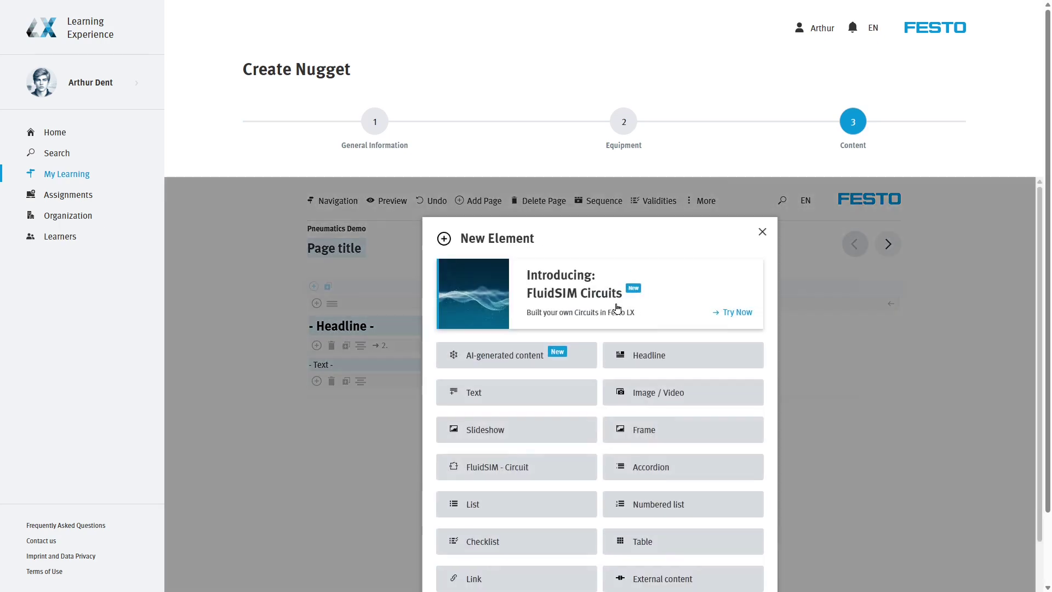
Insert a FluidSIM circuit element, delete its caption, and open it for editing
{"action": "left_click", "coordinate": [681, 286]}
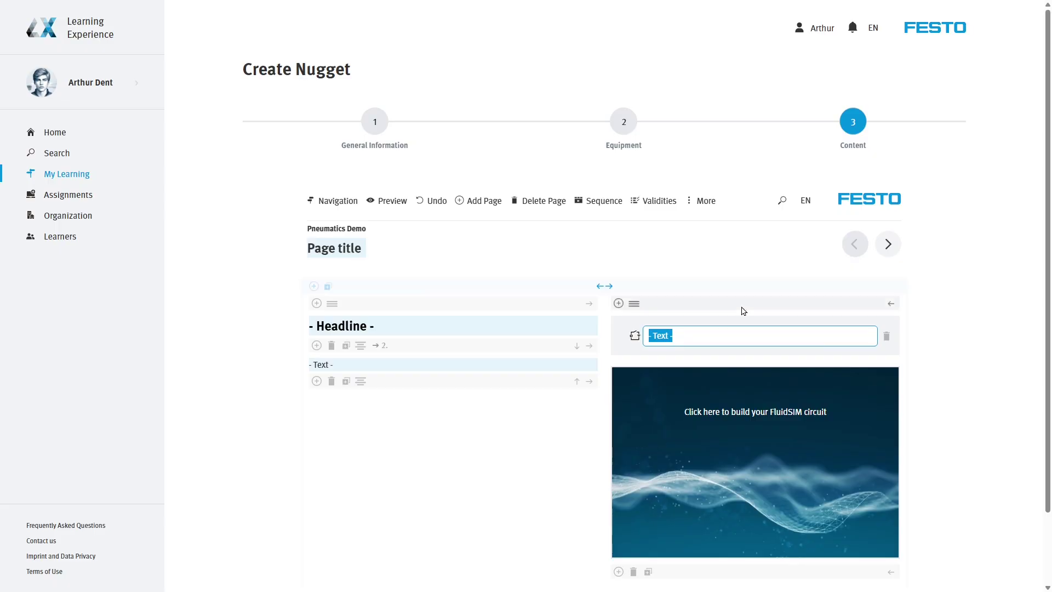
{"action": "left_click", "coordinate": [886, 336]}
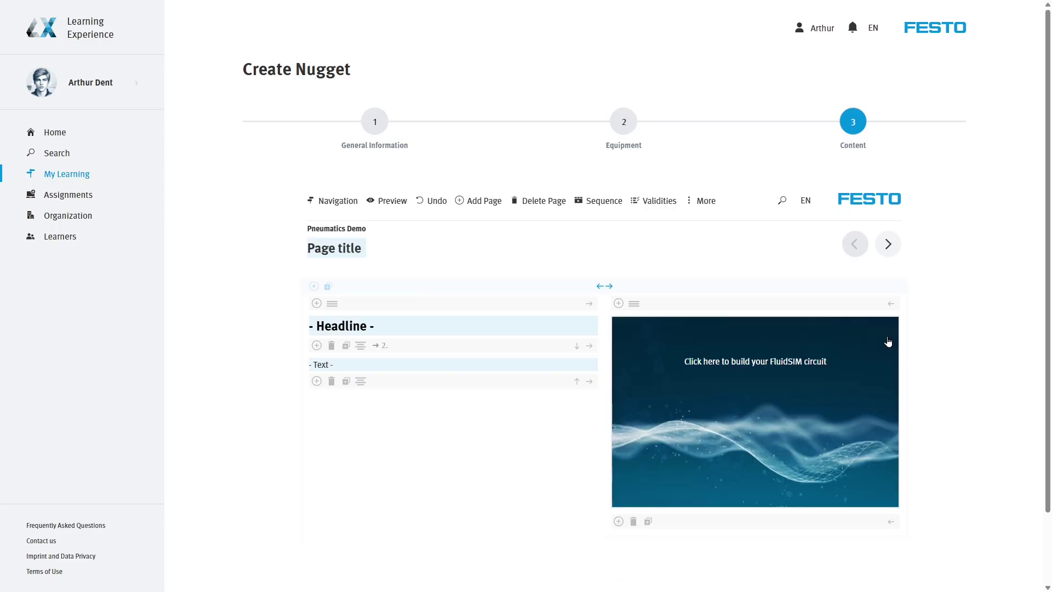
{"action": "left_click", "coordinate": [756, 423]}
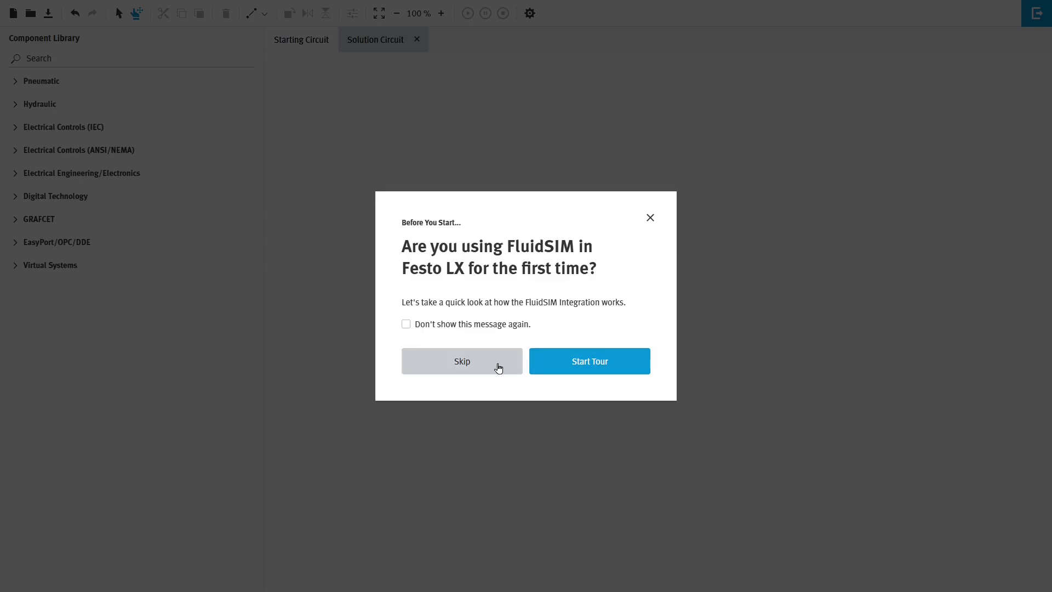
Skip the intro tour and set the circuit use case to Simulation Circuit
{"action": "left_click", "coordinate": [495, 368]}
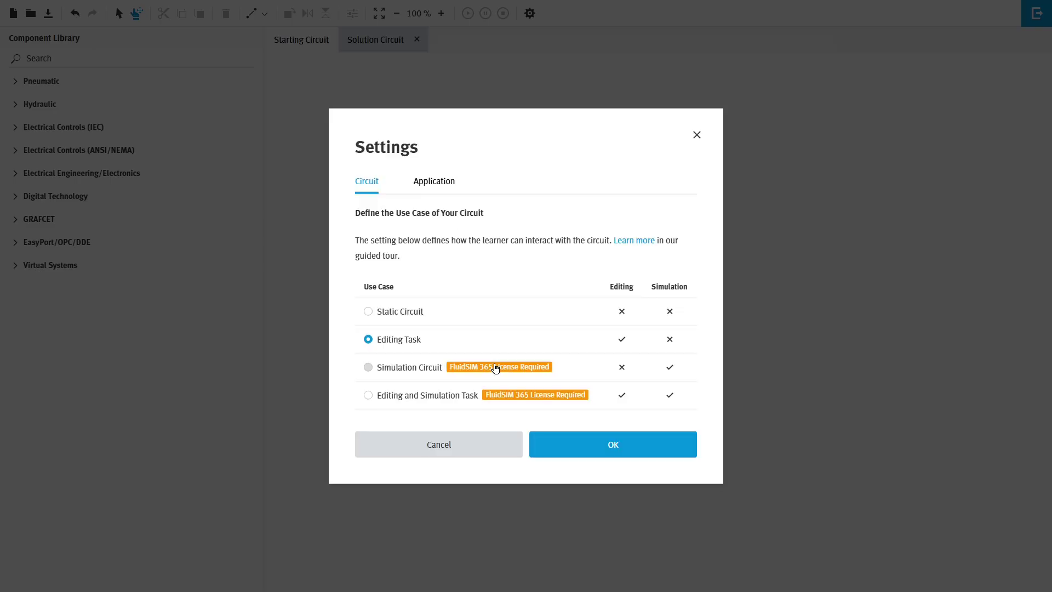
{"action": "left_click", "coordinate": [418, 370]}
{"action": "left_click", "coordinate": [647, 449]}
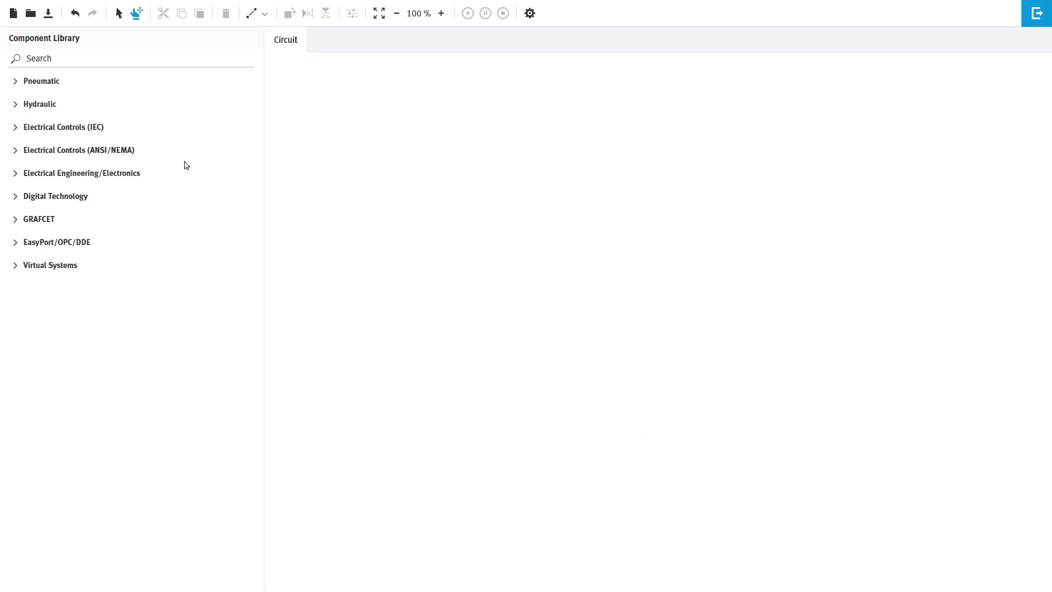
Place a single-acting cylinder, compressed air supply and 3/2-way pushbutton valve, then save back to Festo LX
{"action": "left_click", "coordinate": [48, 83]}
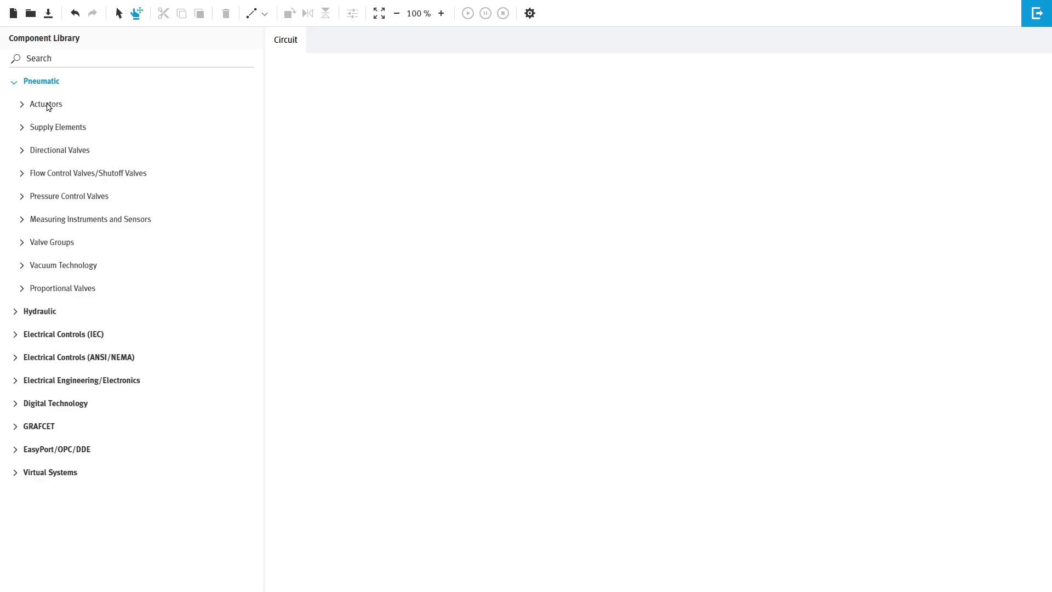
{"action": "left_click", "coordinate": [47, 104]}
{"action": "left_click_drag", "start_coordinate": [15, 131], "coordinate": [334, 99]}
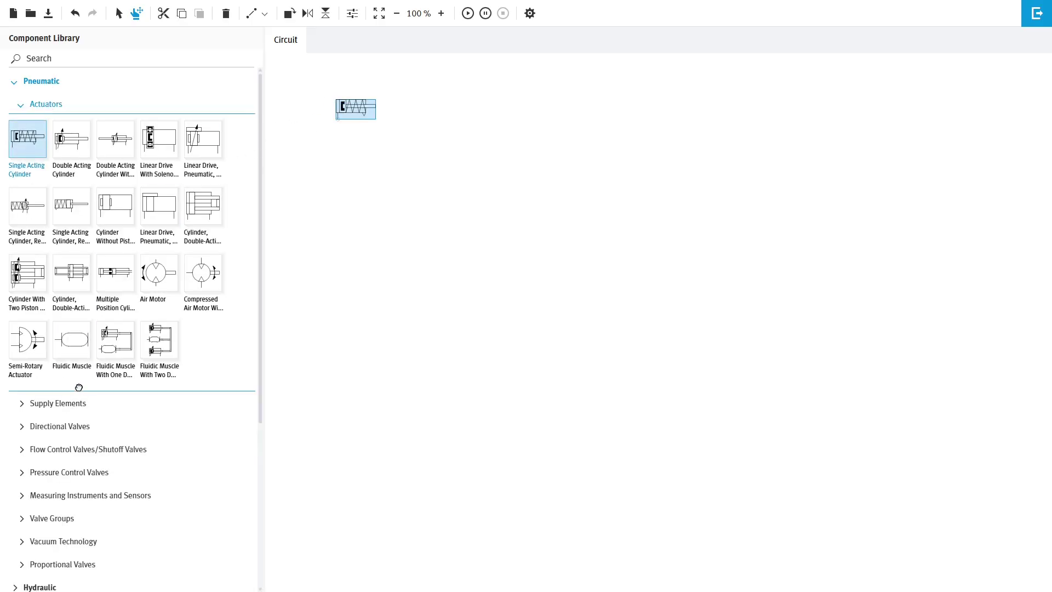
{"action": "left_click", "coordinate": [73, 404]}
{"action": "left_click_drag", "start_coordinate": [29, 147], "coordinate": [336, 202]}
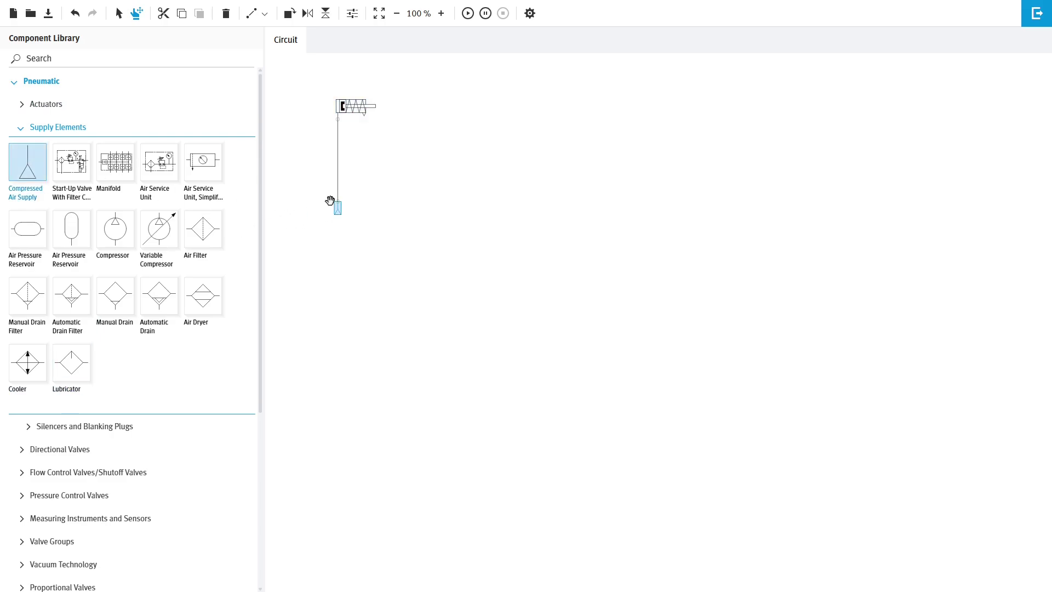
{"action": "left_click", "coordinate": [75, 448]}
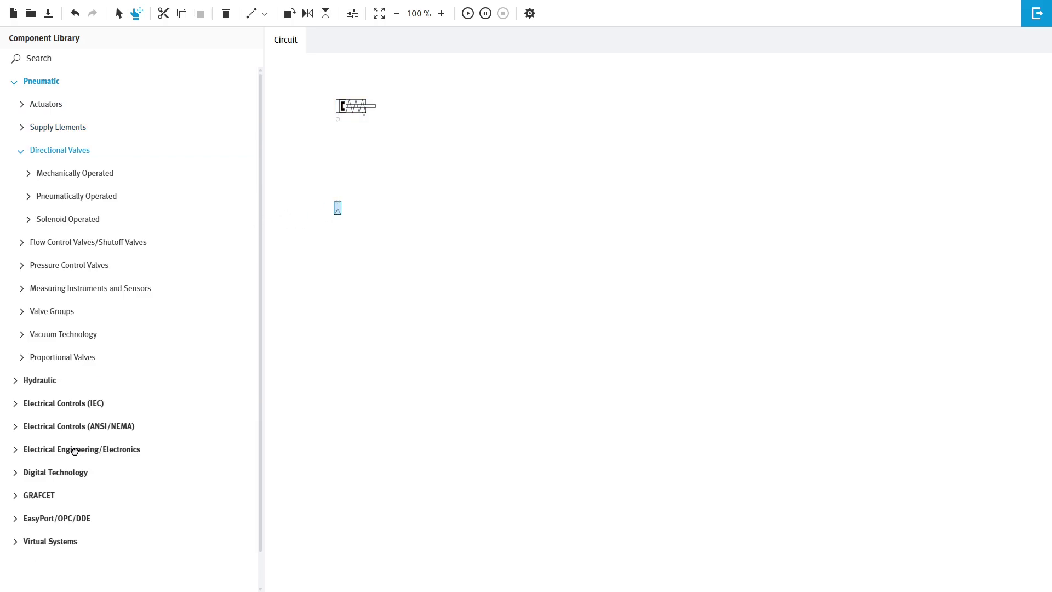
{"action": "left_click", "coordinate": [95, 174]}
{"action": "left_click_drag", "start_coordinate": [28, 204], "coordinate": [311, 147]}
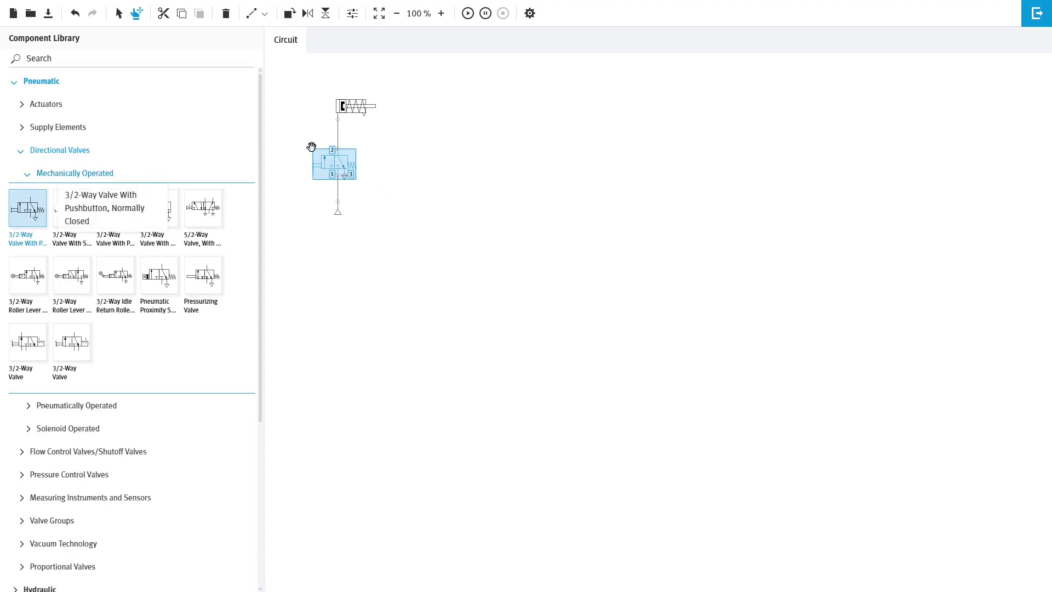
{"action": "left_click", "coordinate": [459, 197]}
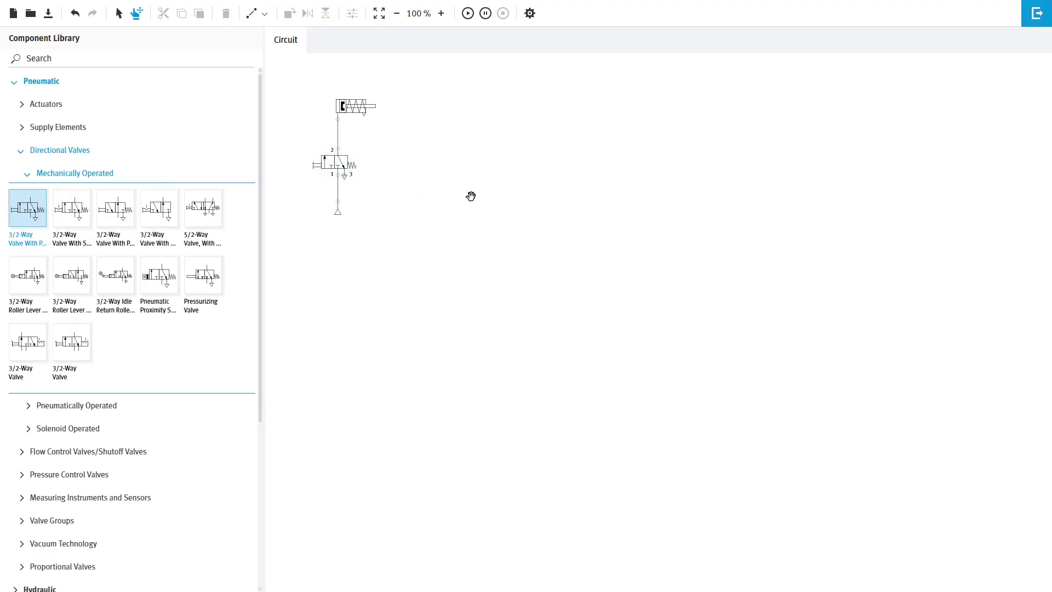
{"action": "left_click", "coordinate": [1038, 23]}
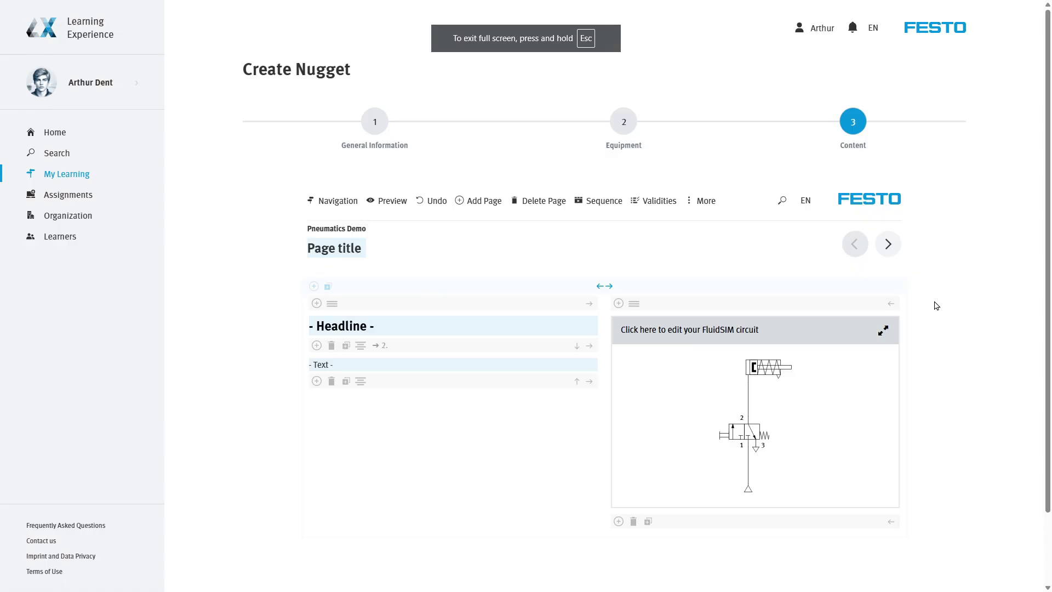
Preview the nugget, start its simulation and switch the 3/2-way valve twice to cycle the cylinder
{"action": "left_click", "coordinate": [393, 201]}
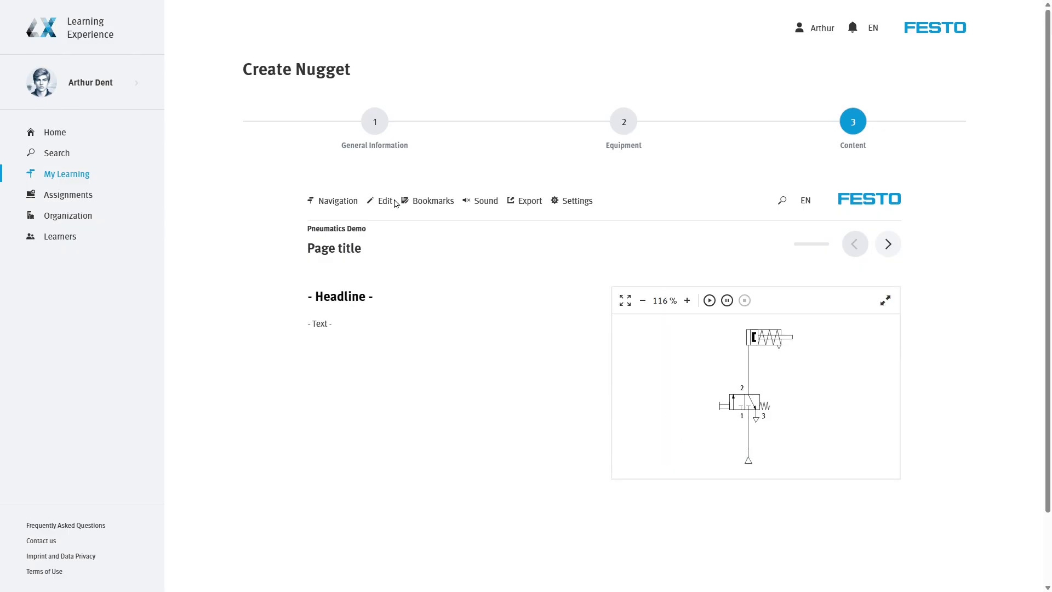
{"action": "left_click", "coordinate": [714, 310]}
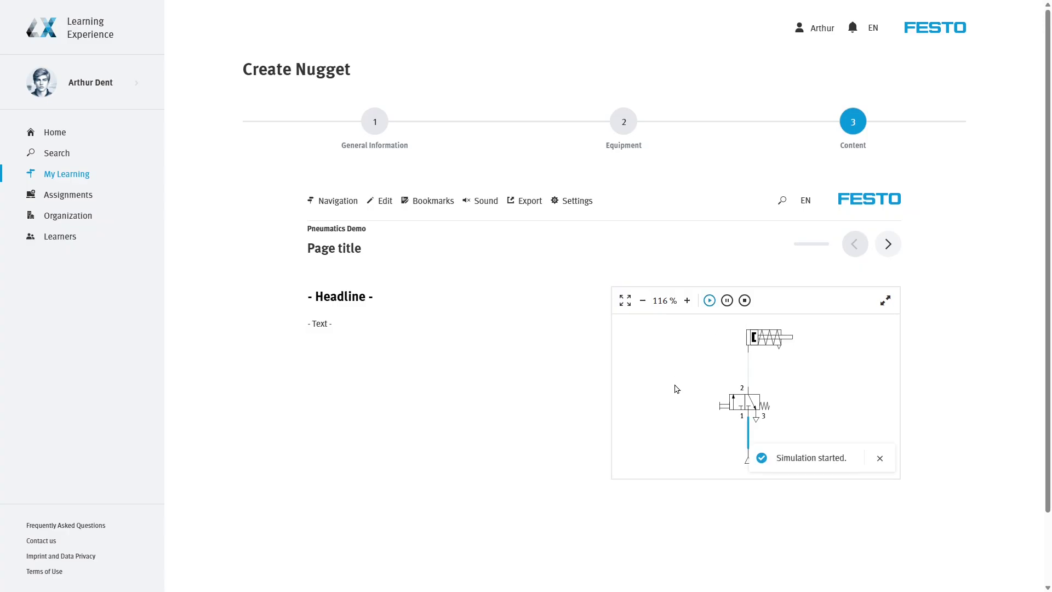
{"action": "left_click", "coordinate": [756, 405]}
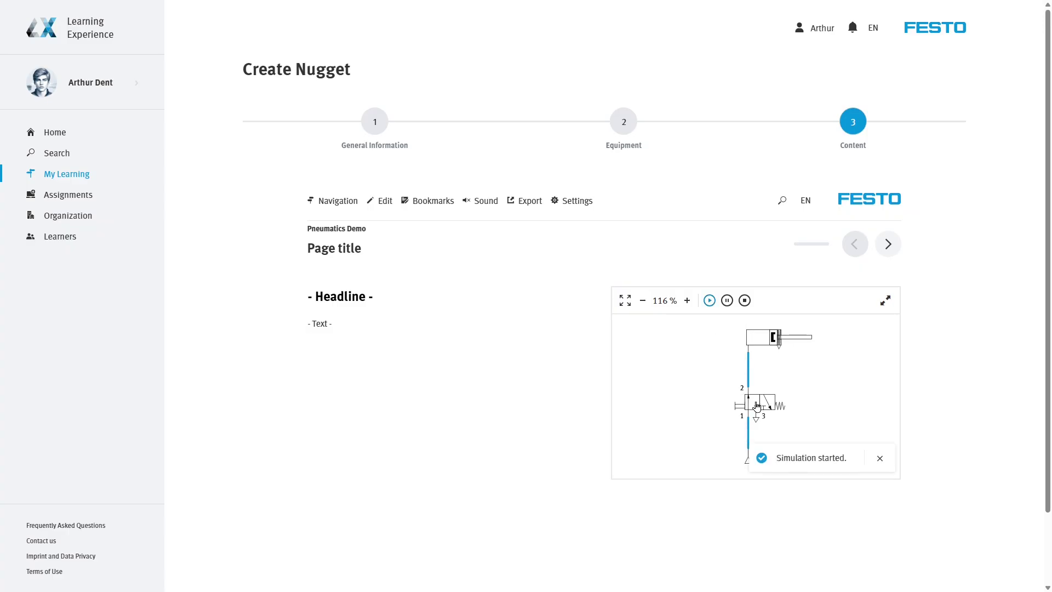
{"action": "left_click", "coordinate": [757, 406]}
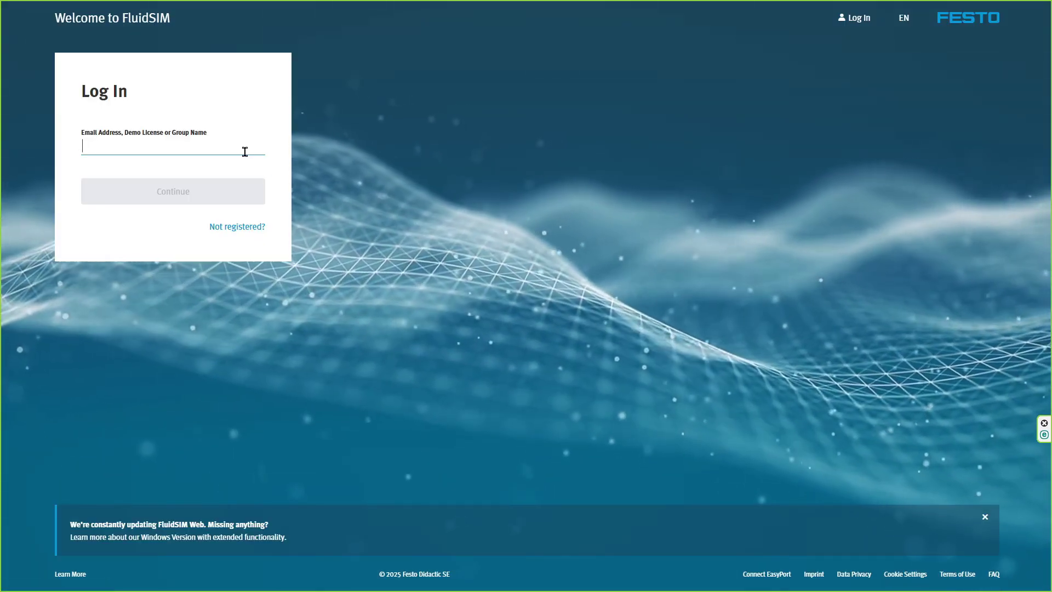
Sign in with the second user's e-mail and password, confirming Pneumatics and Hydraulics as technologies
{"action": "type", "text": "ford-pr"}
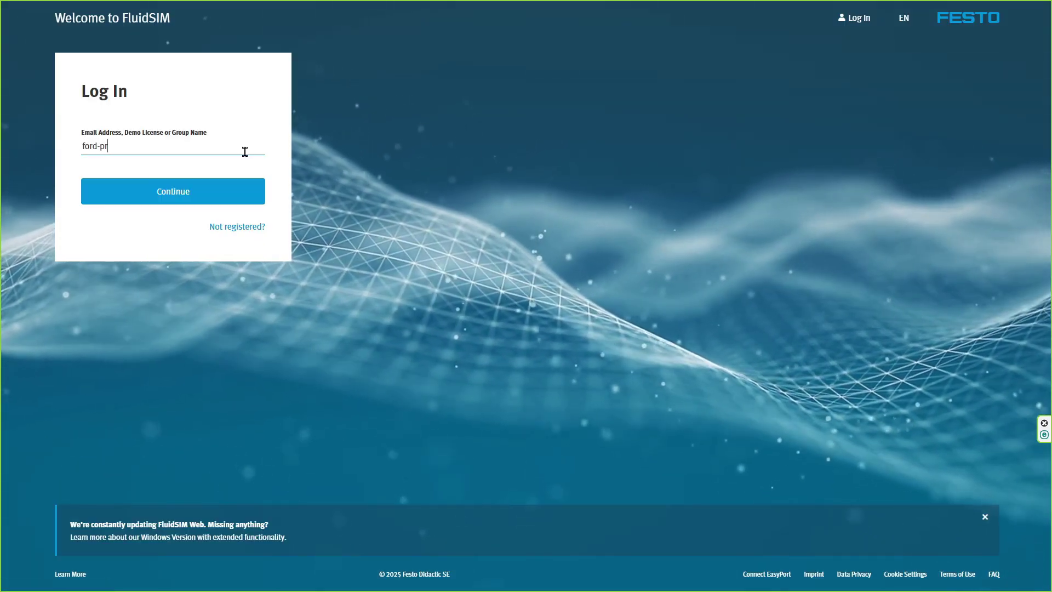
{"action": "type", "text": "efect@"}
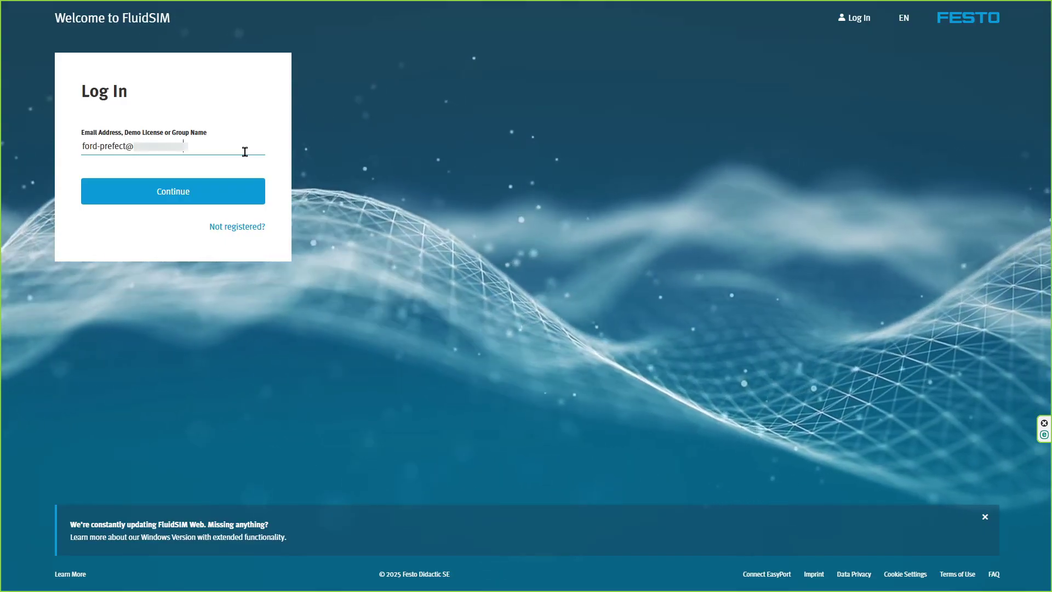
{"action": "left_click", "coordinate": [247, 189]}
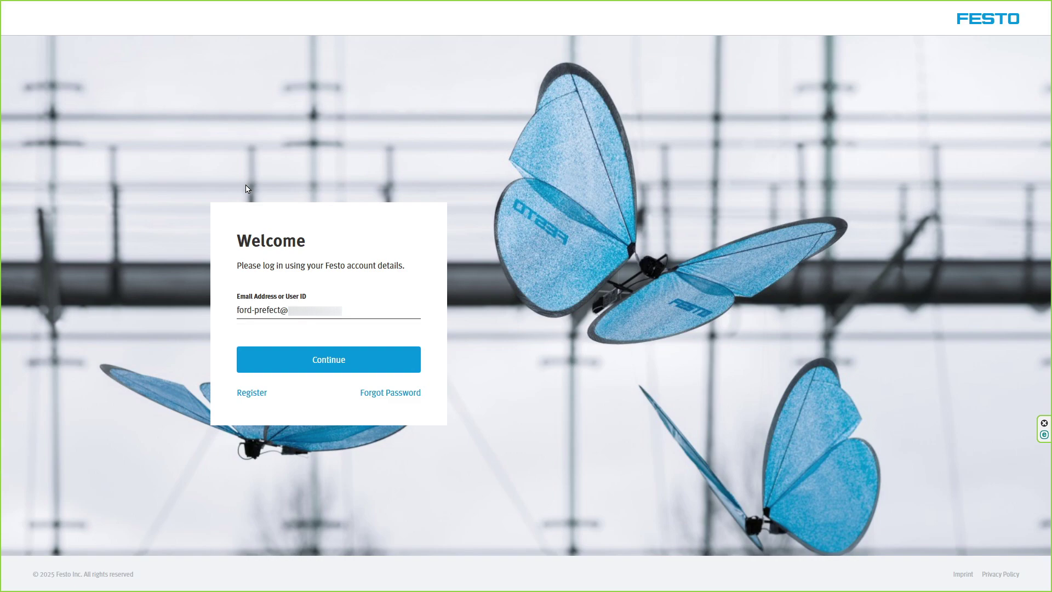
{"action": "left_click", "coordinate": [403, 360]}
{"action": "type", "text": "•••••••"}
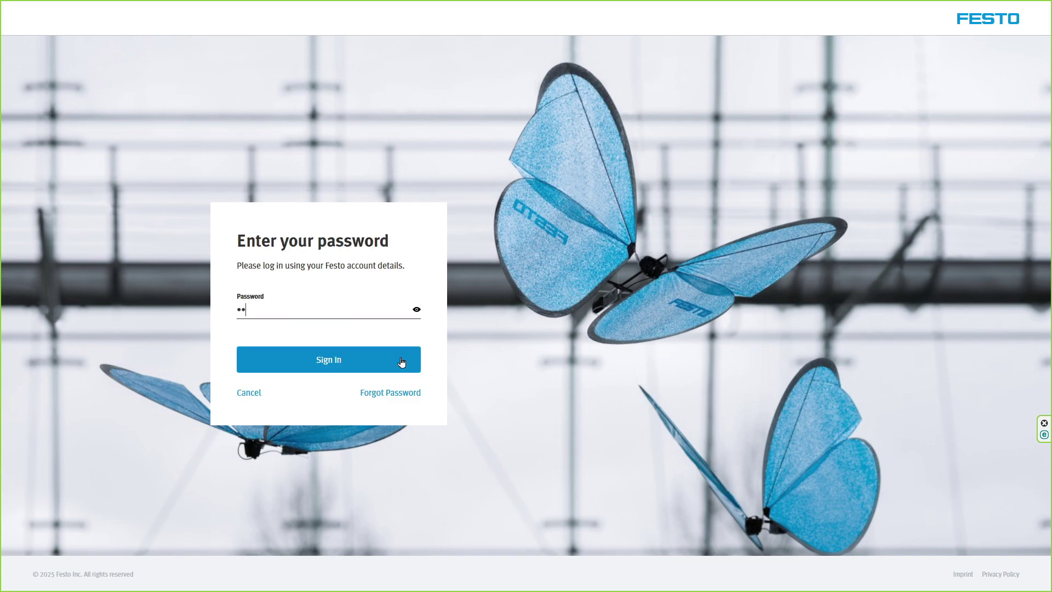
{"action": "type", "text": "•••••"}
{"action": "left_click", "coordinate": [401, 359]}
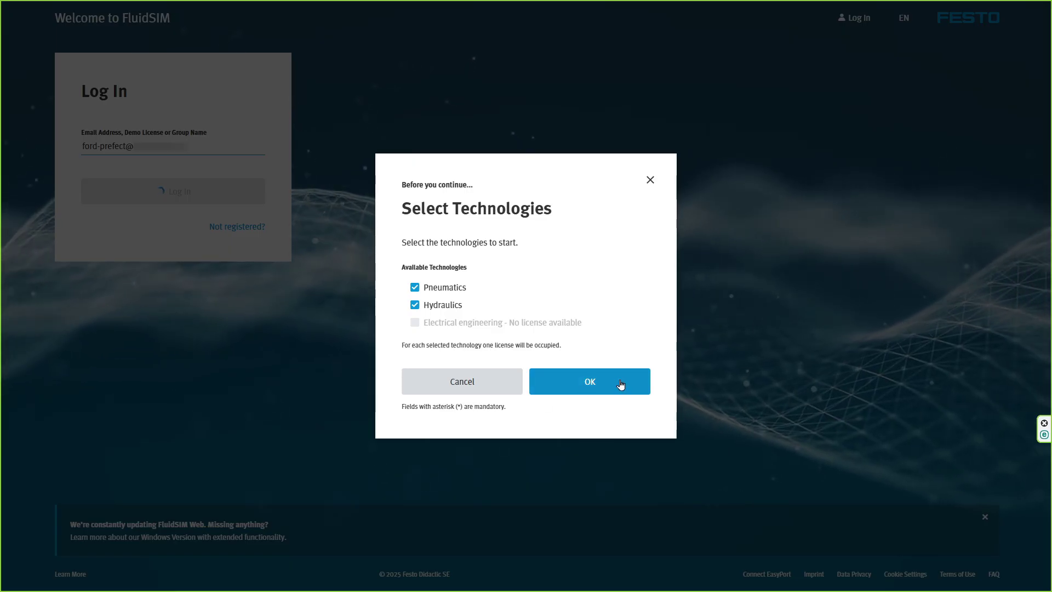
{"action": "left_click", "coordinate": [621, 385]}
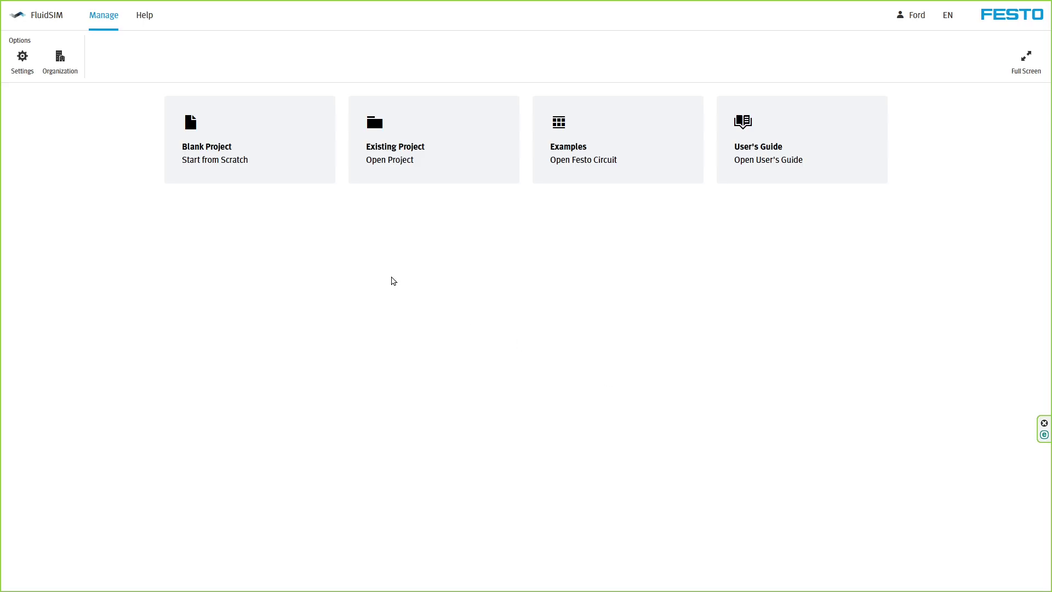
{"action": "left_click", "coordinate": [61, 62]}
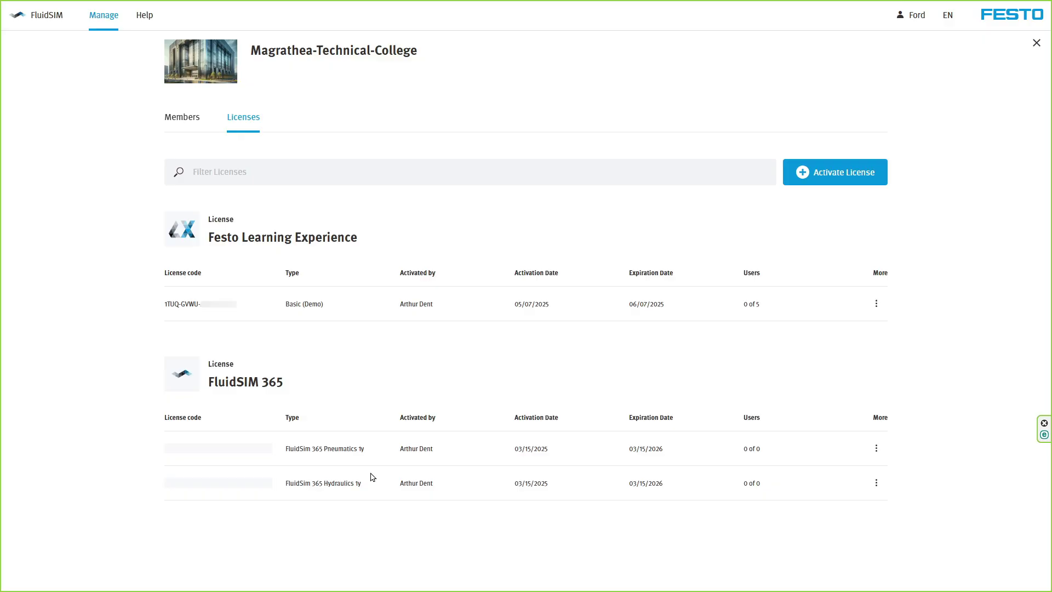
{"action": "left_click", "coordinate": [1038, 44]}
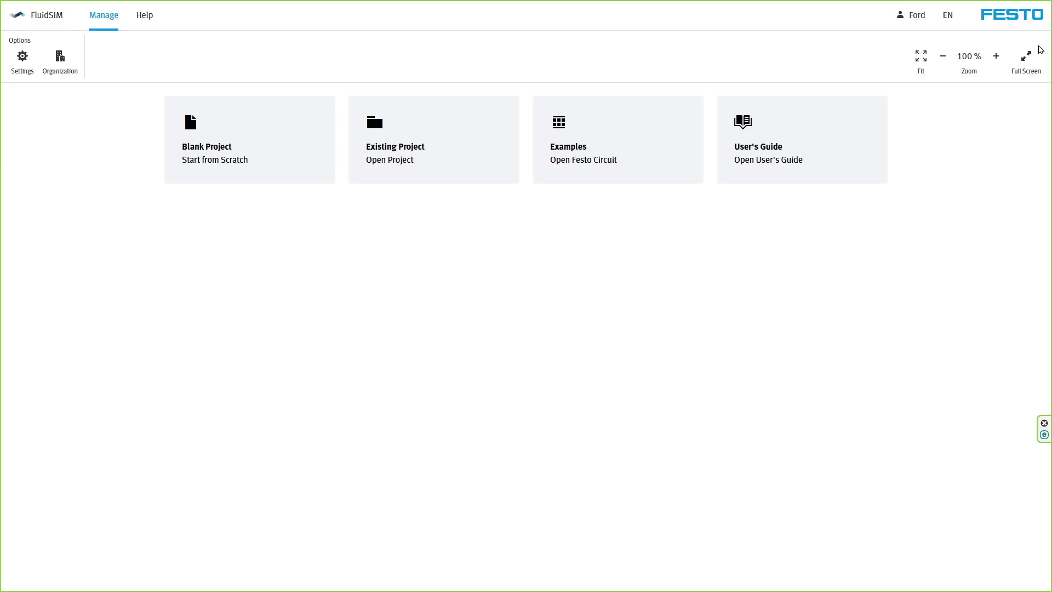